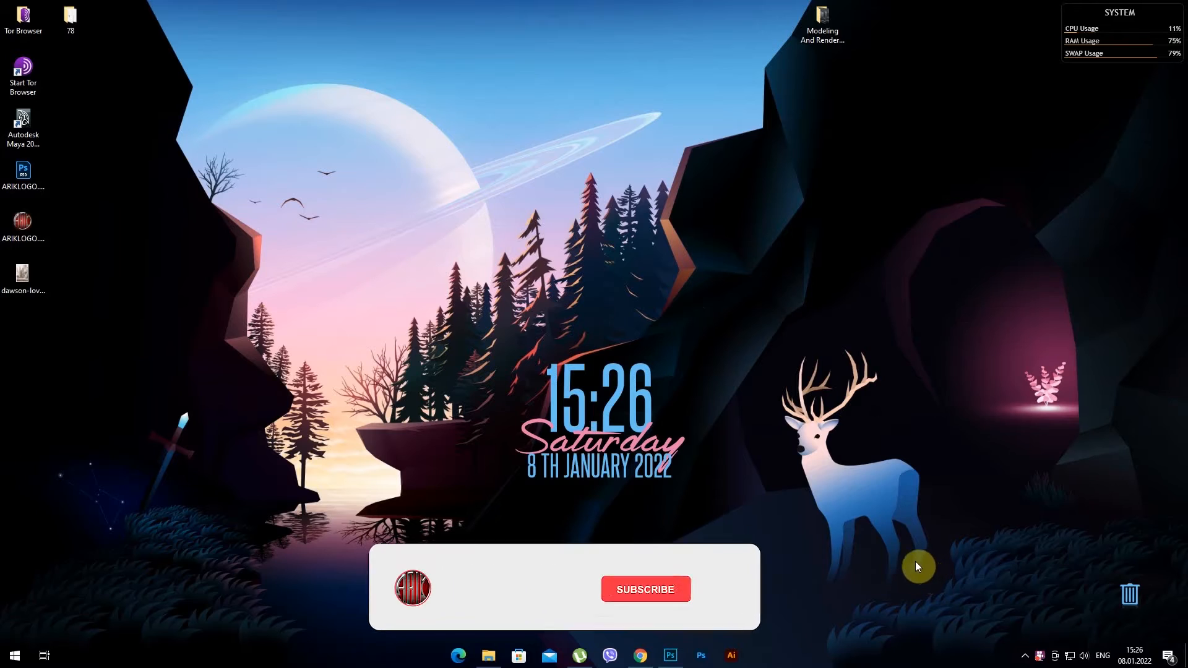
# Switch to Photoshop and open the photo 64078825385483.56344798d1b9c.jpg from the downloads folder
pyautogui.click(672, 653)
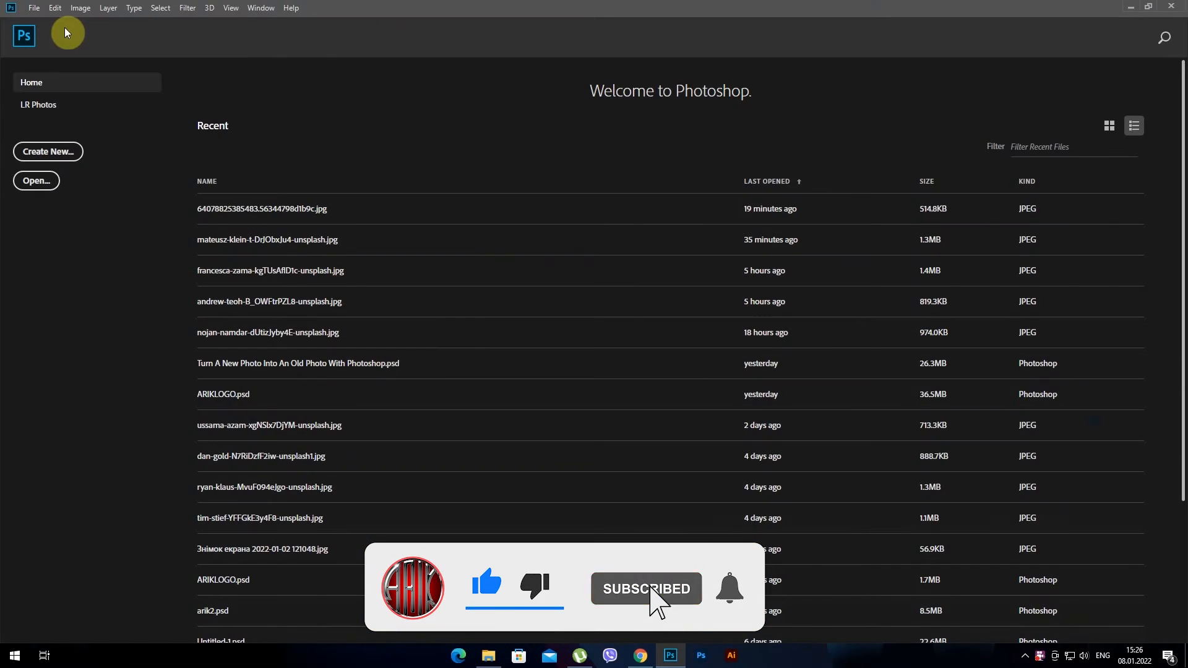
pyautogui.click(34, 9)
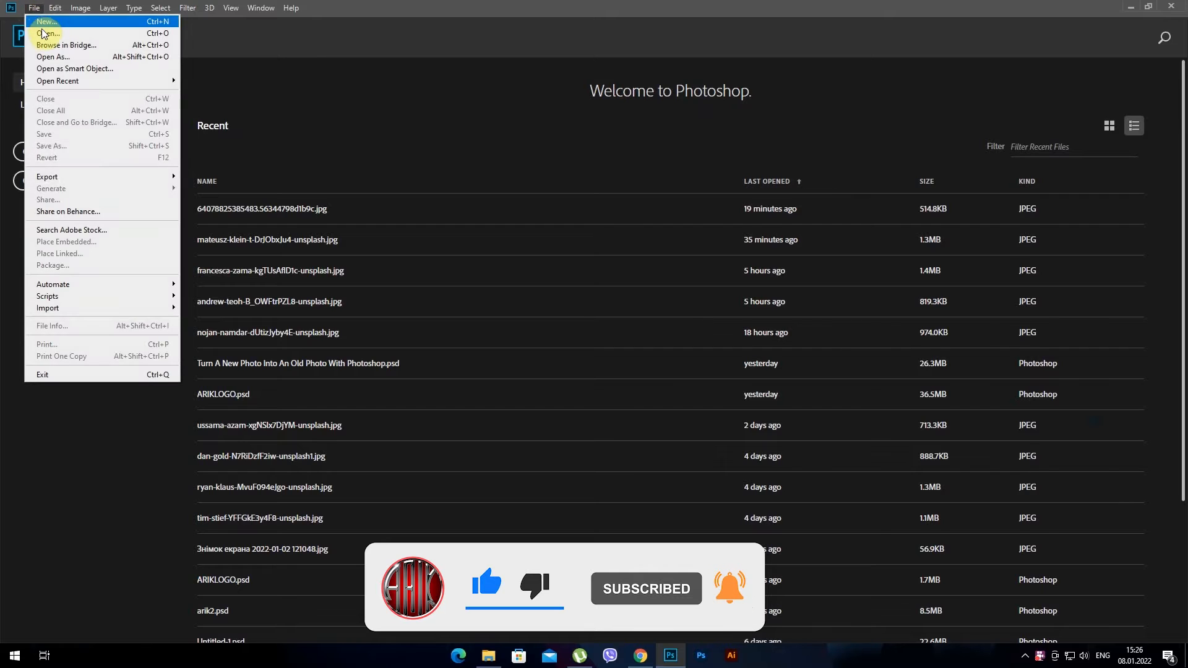
pyautogui.click(47, 33)
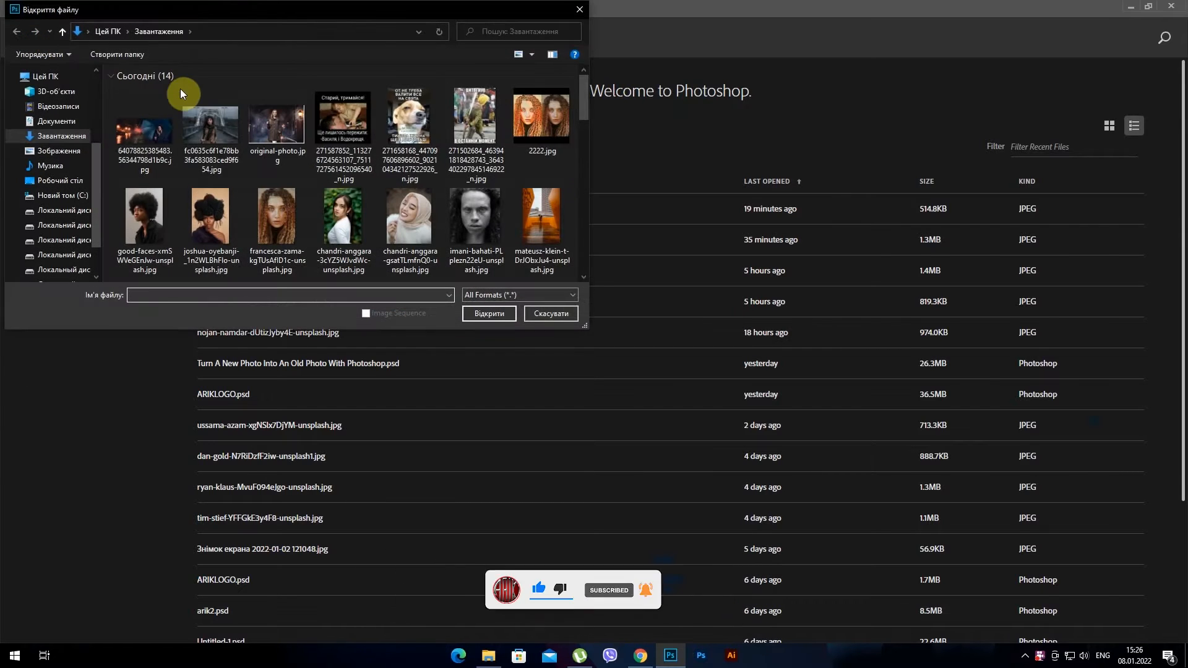
pyautogui.click(152, 125)
pyautogui.click(489, 313)
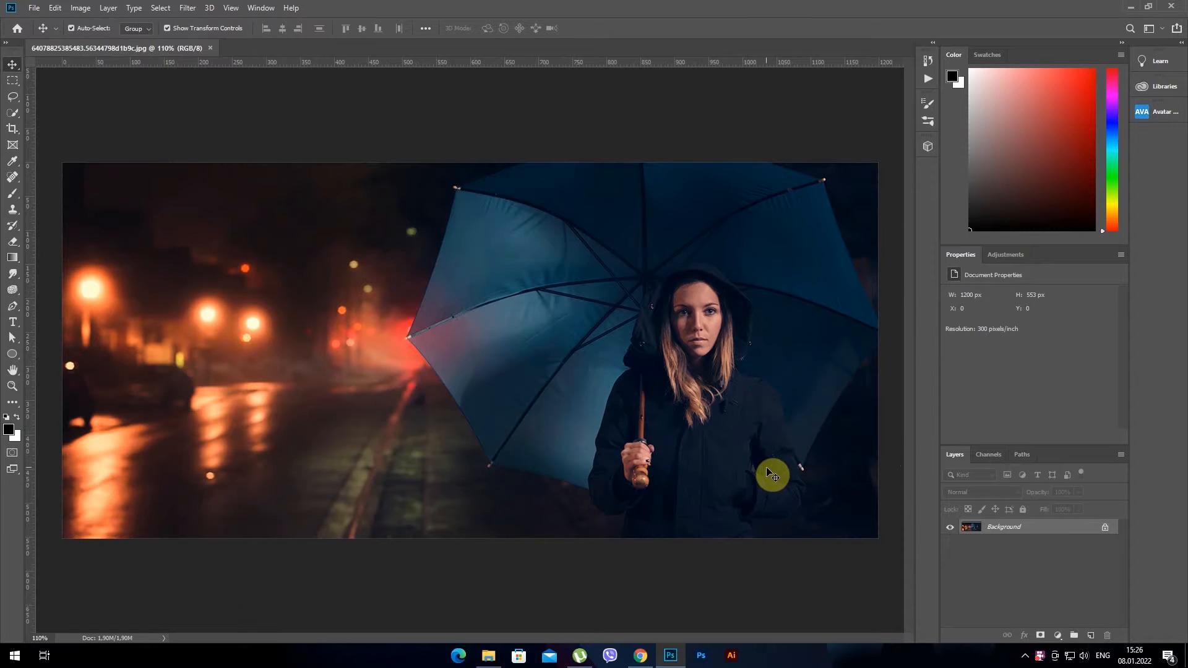
# Add a new layer above the background photo and fill it with black in Normal mode at 100% opacity
pyautogui.scroll(-1, 769, 472)
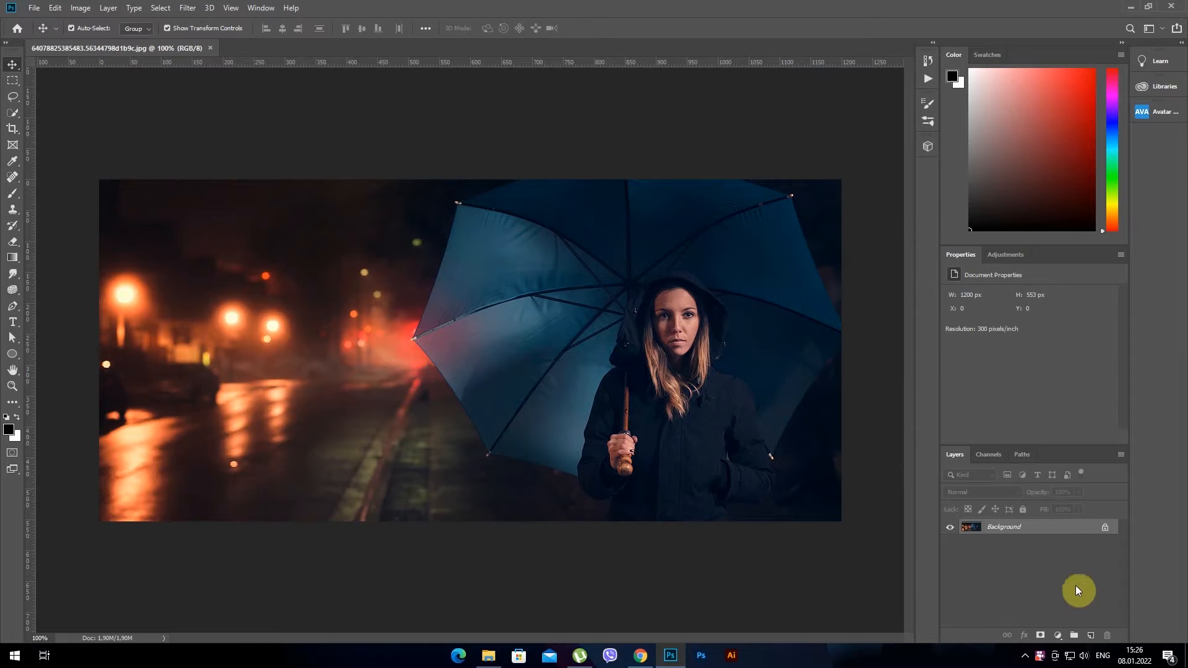
pyautogui.click(1090, 637)
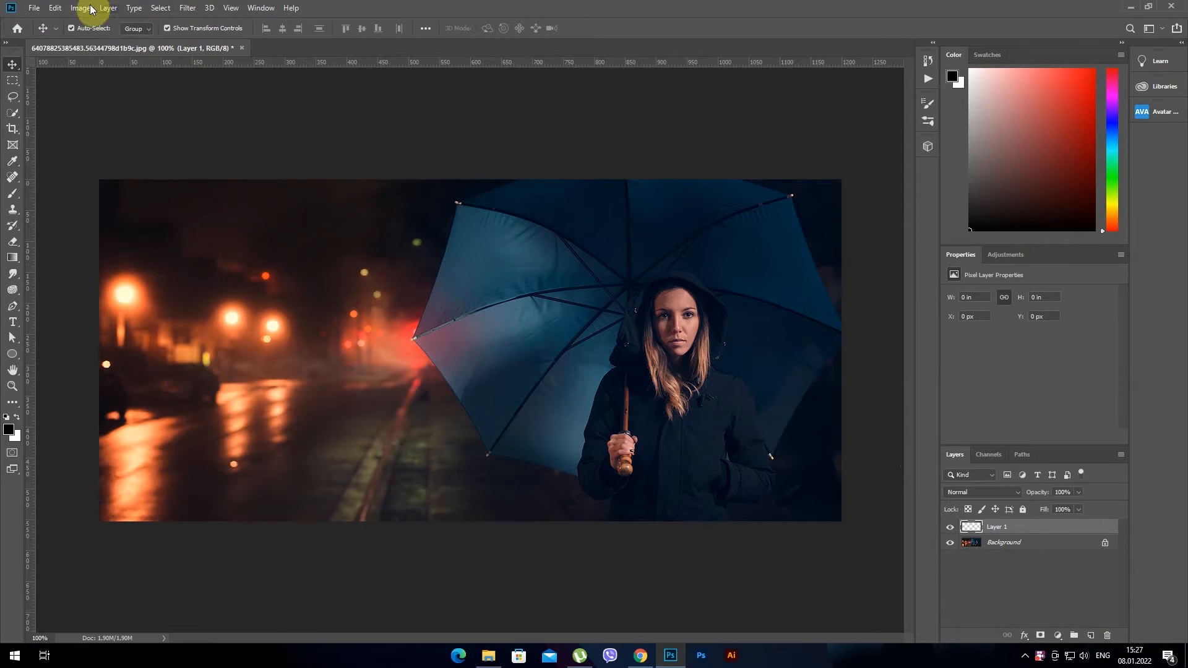
pyautogui.click(56, 8)
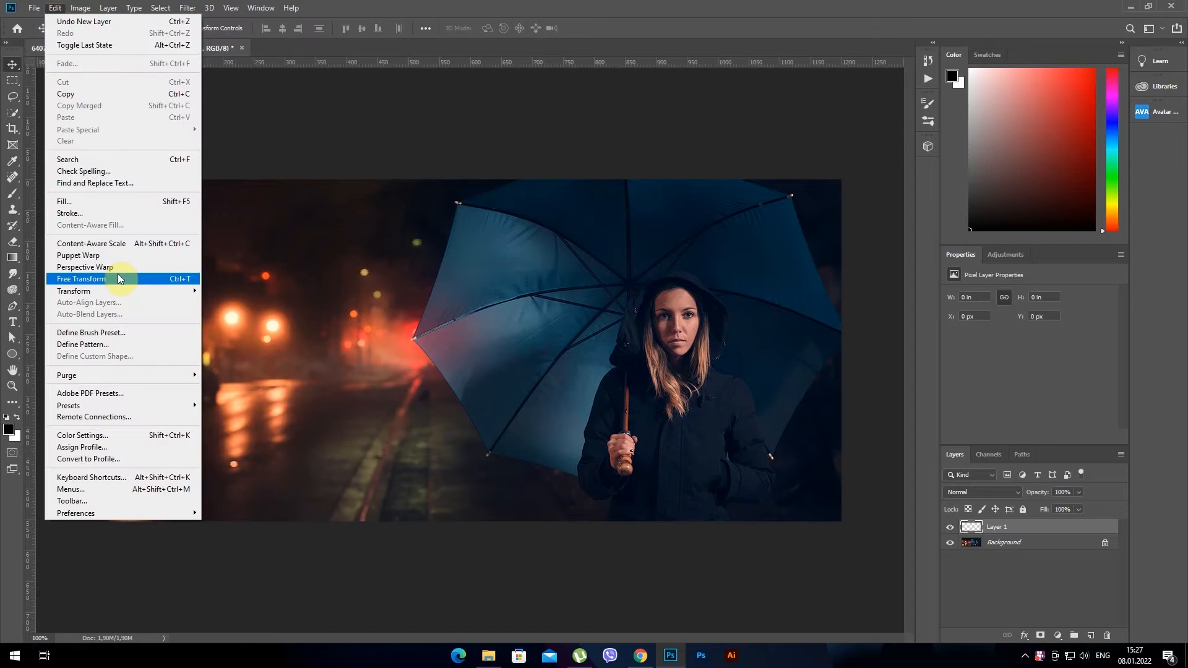
pyautogui.click(116, 202)
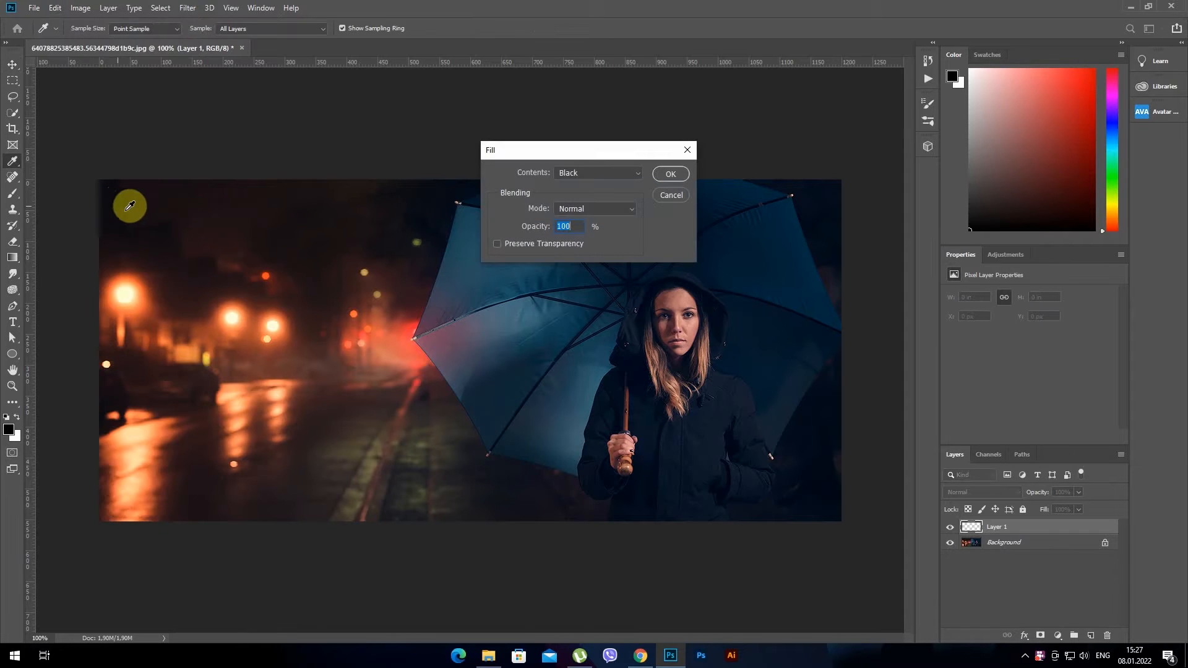
pyautogui.click(678, 174)
pyautogui.press('v')
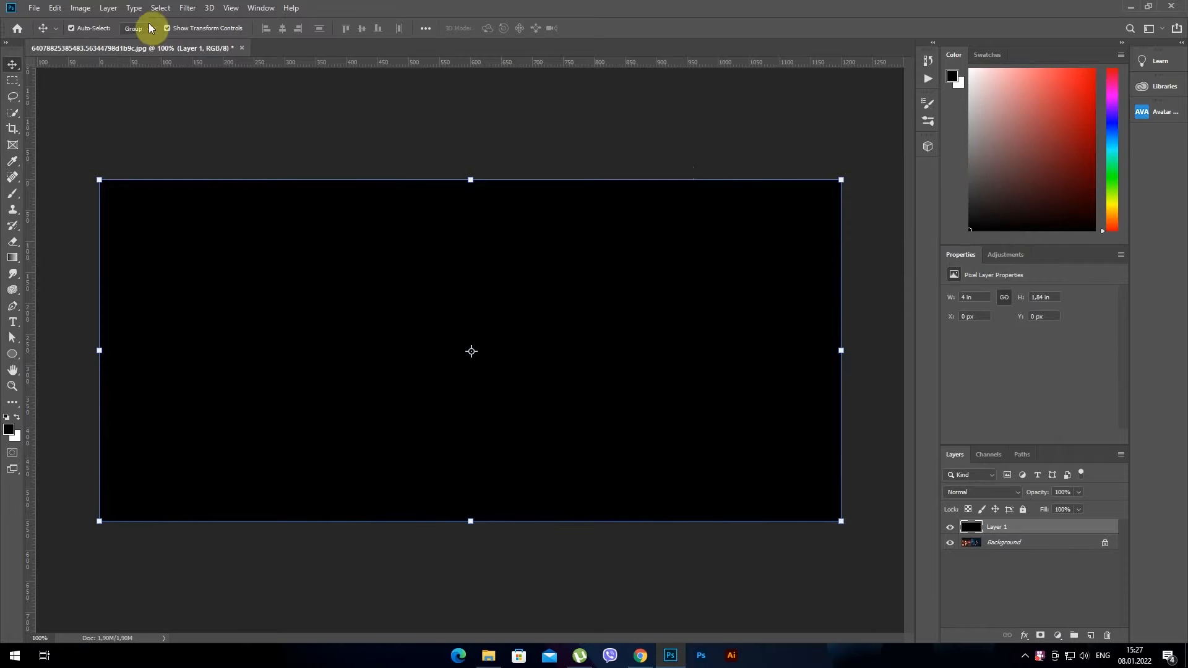
# Apply the Add Noise filter to the black layer with amount 20%, Gaussian distribution and Monochromatic on
pyautogui.click(187, 8)
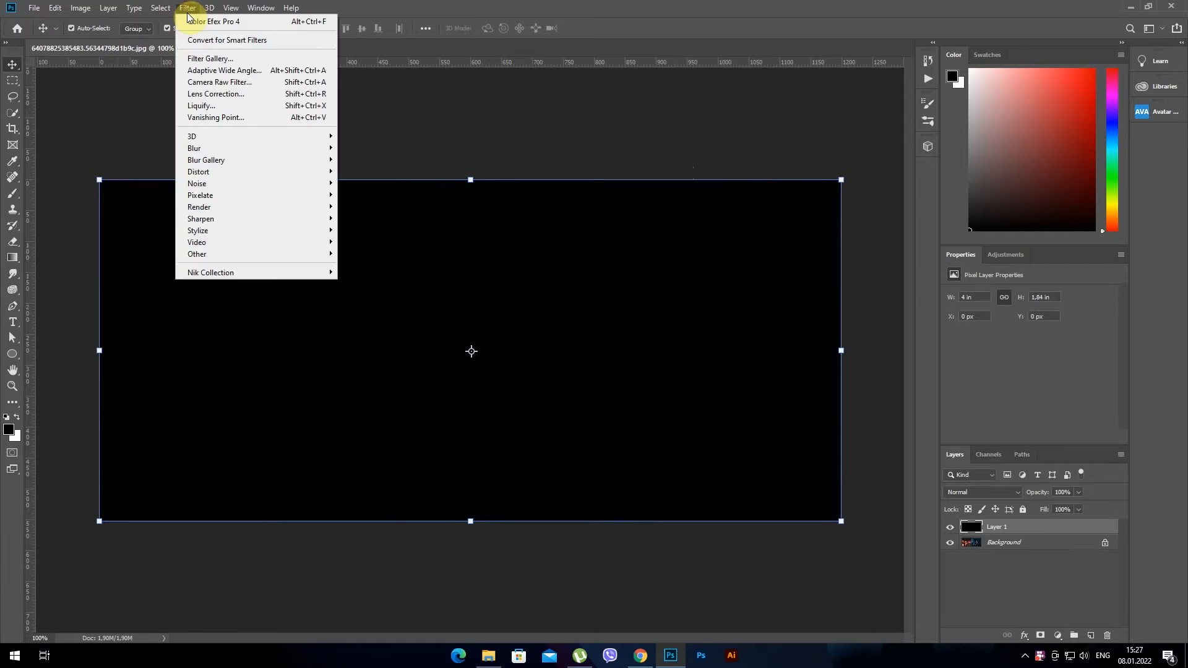
pyautogui.moveTo(304, 183)
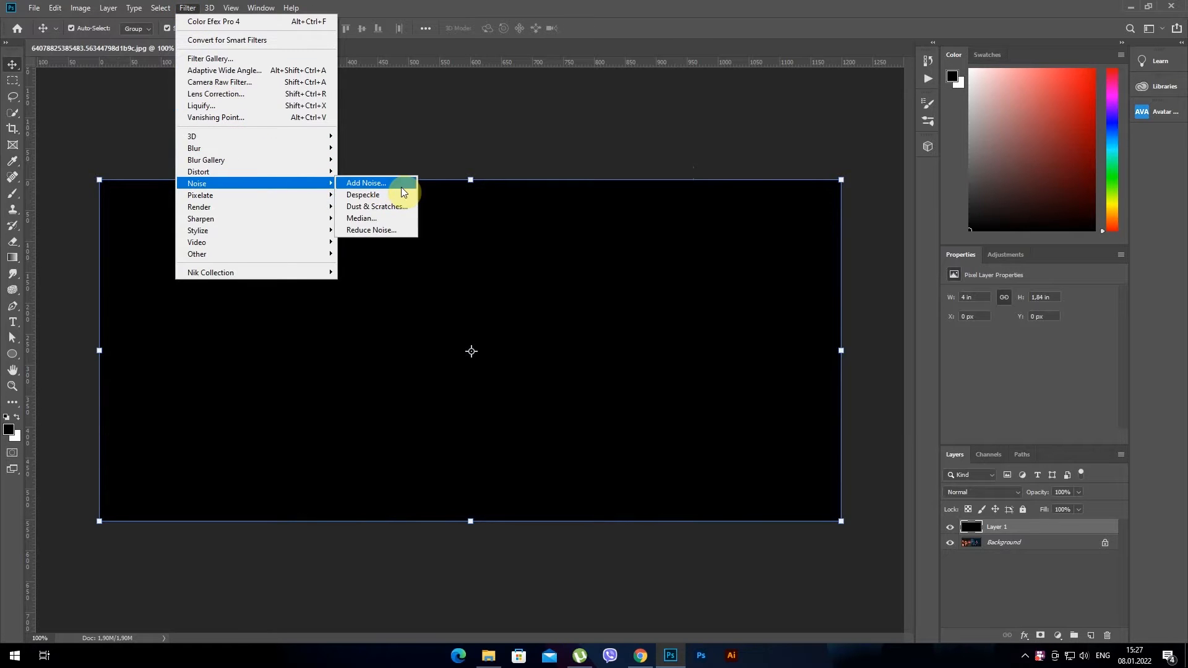
pyautogui.click(401, 182)
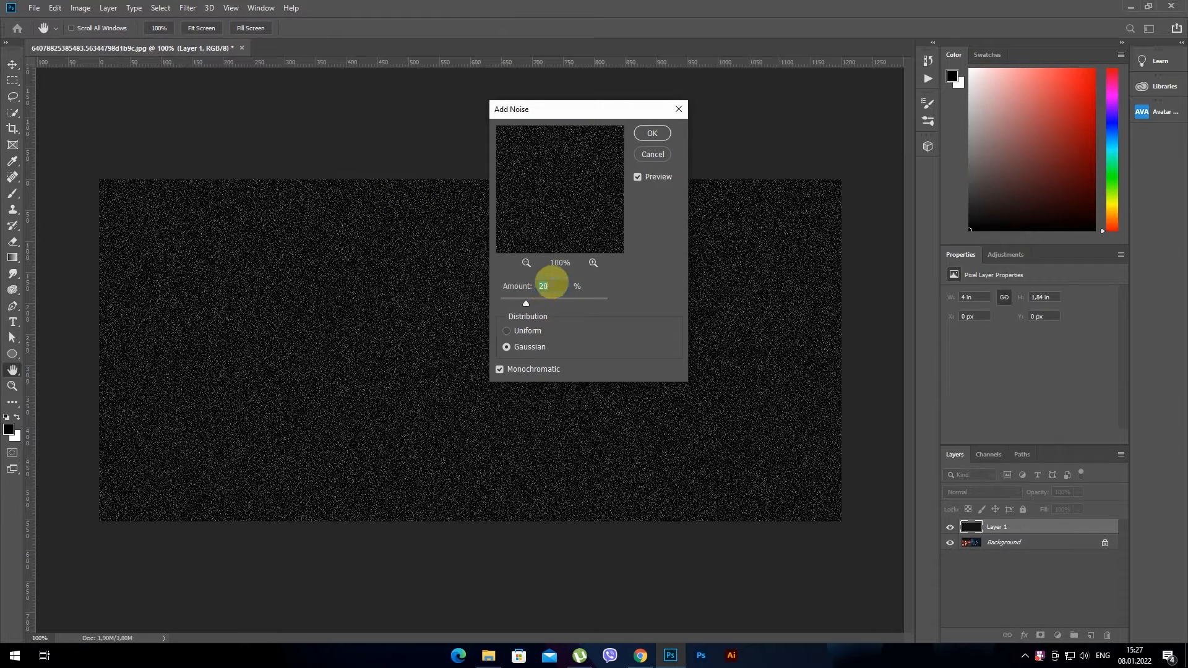
pyautogui.click(508, 347)
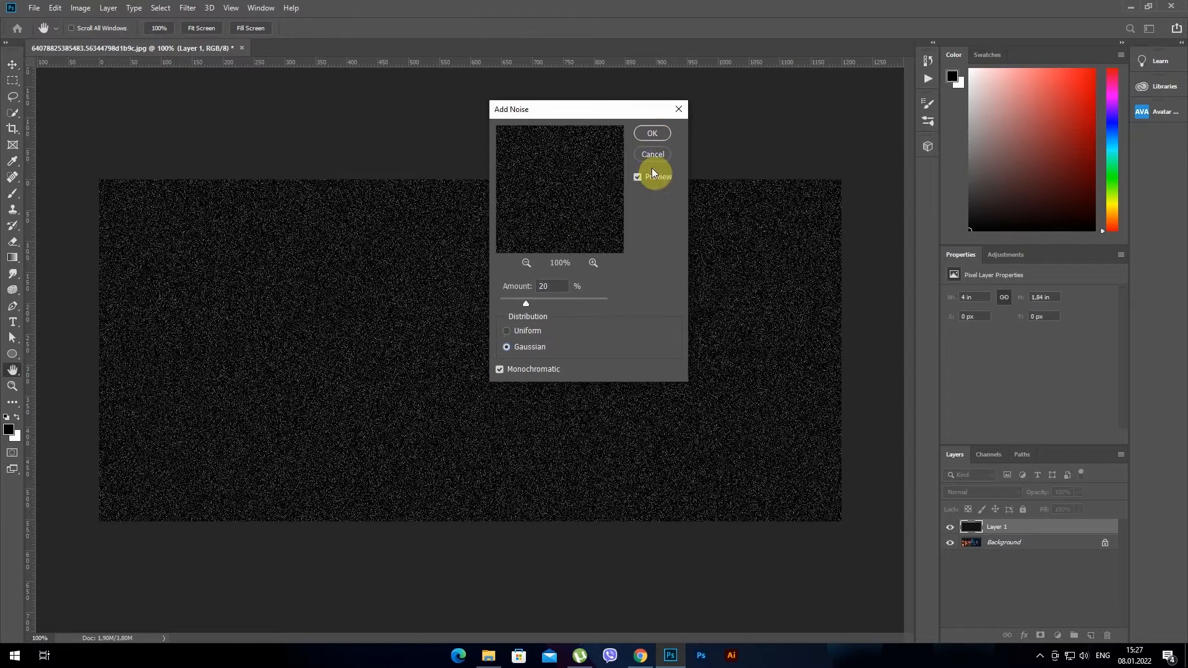
pyautogui.click(638, 178)
pyautogui.click(638, 178)
pyautogui.click(654, 133)
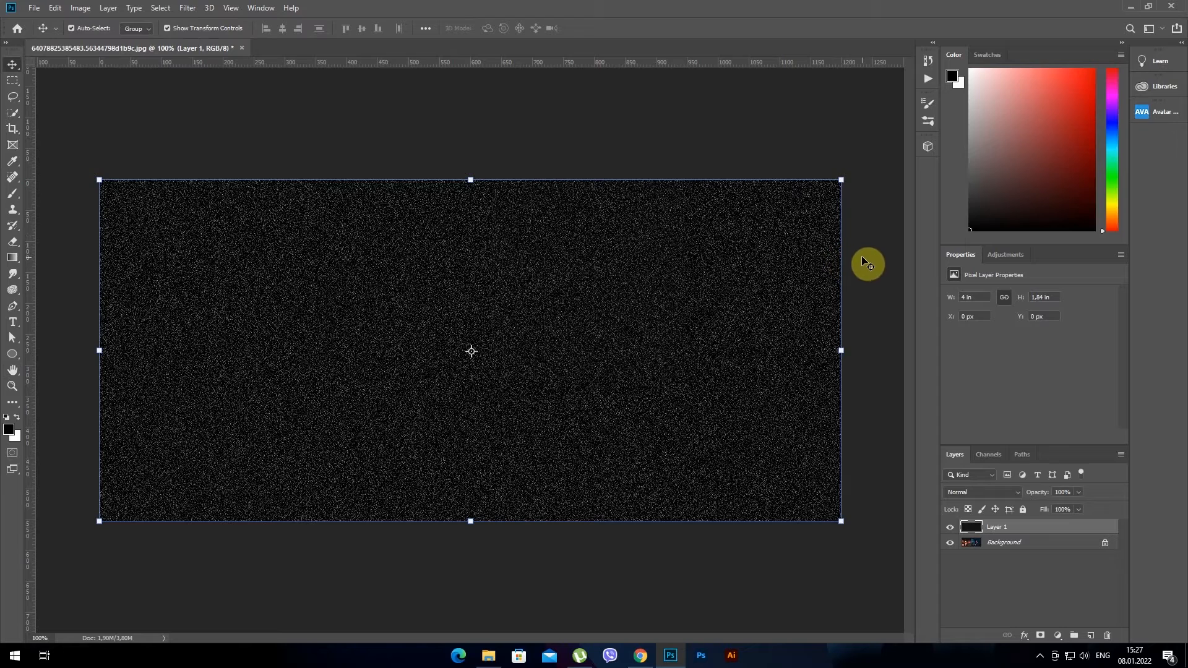
# Scale the noise layer to 400% in width and height
pyautogui.scroll(-3, 779, 266)
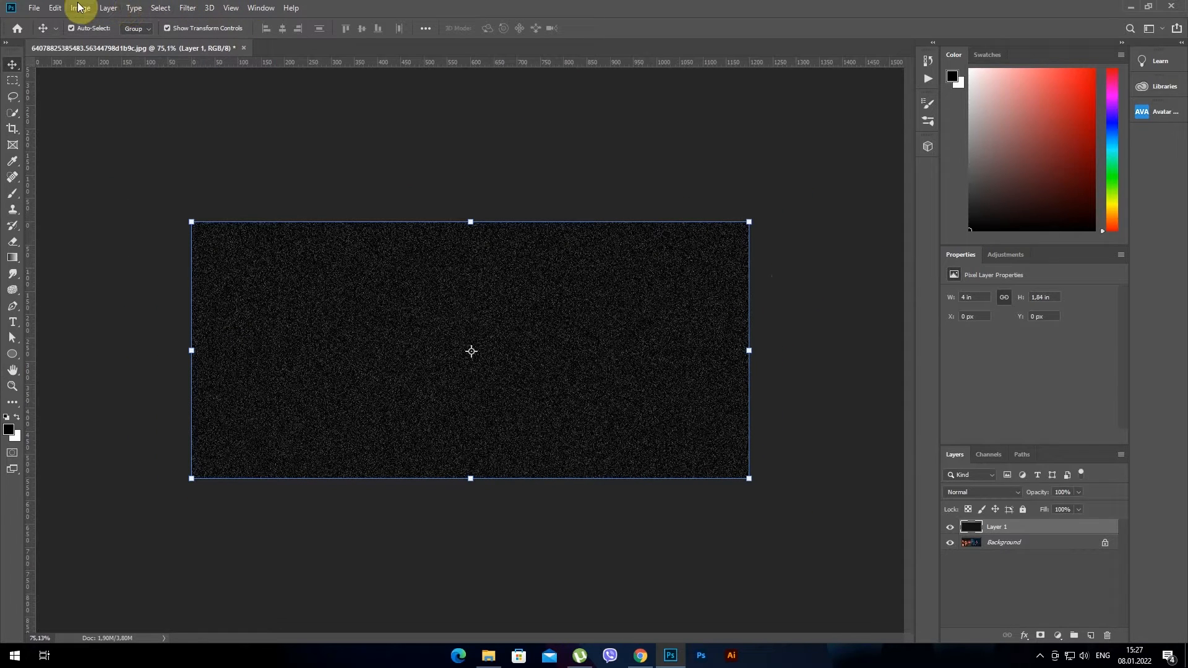
pyautogui.click(55, 8)
pyautogui.moveTo(177, 297)
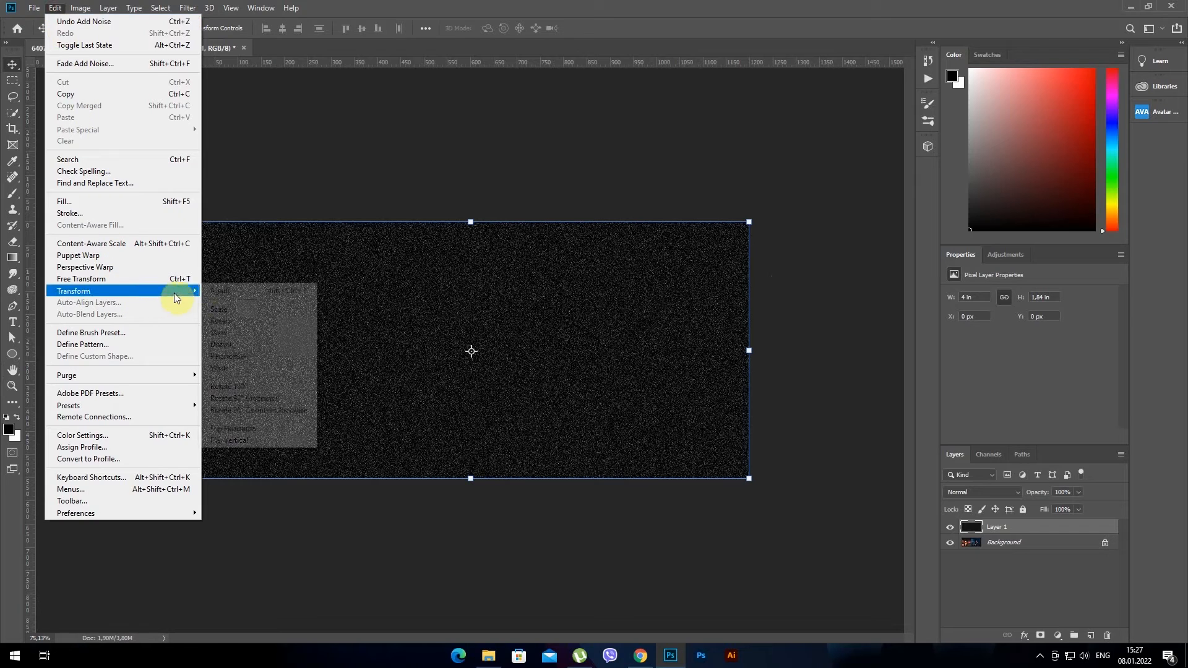
pyautogui.click(255, 310)
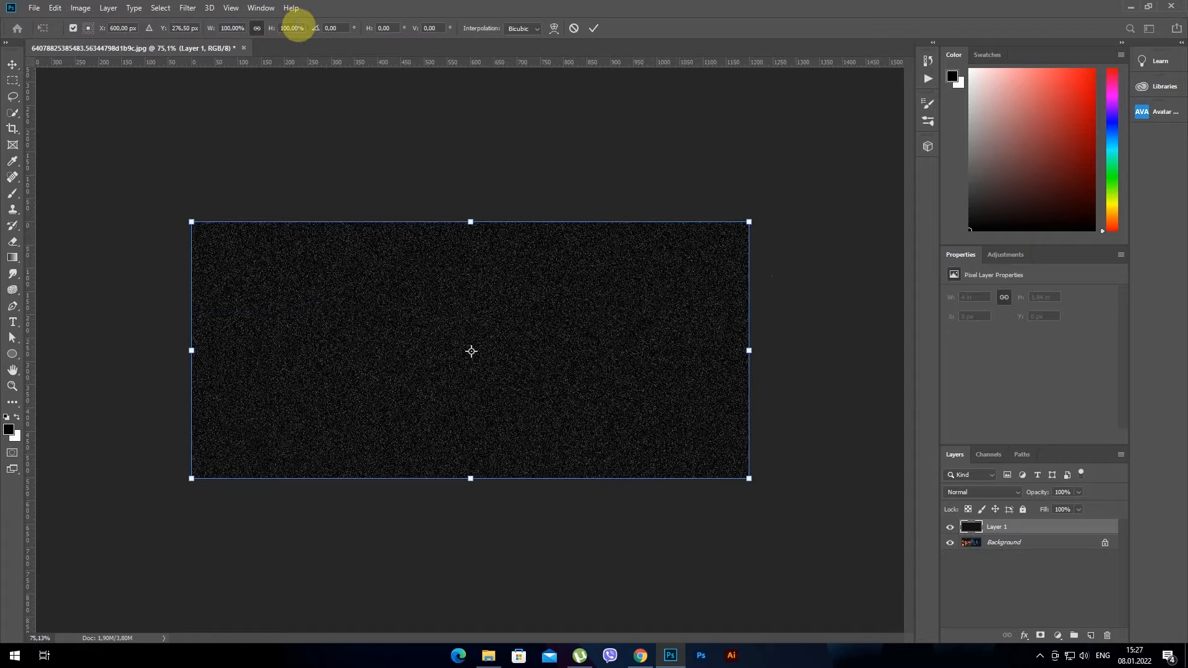
pyautogui.moveTo(304, 28); pyautogui.dragTo(279, 27)
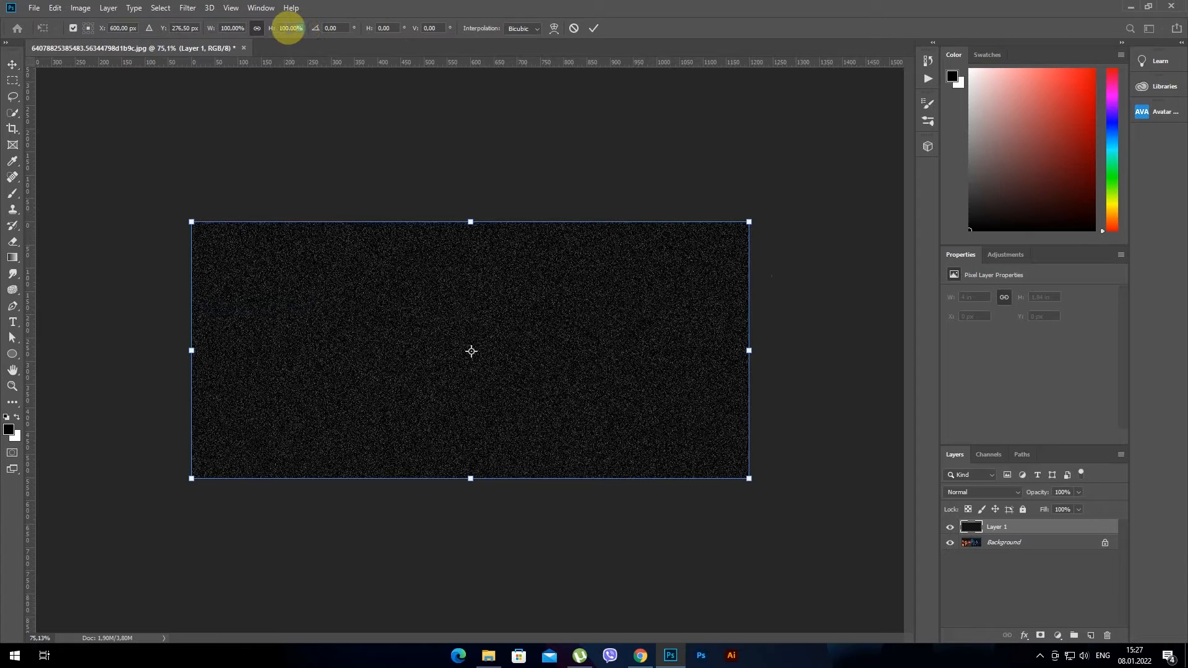
pyautogui.write('400')
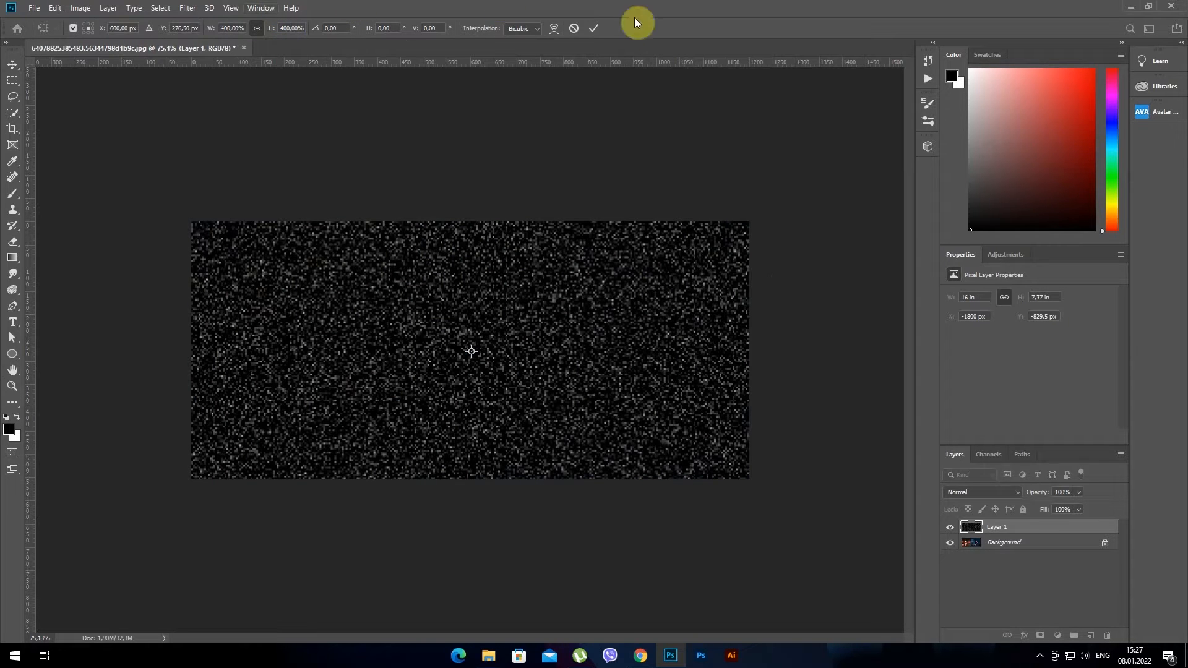
pyautogui.click(598, 28)
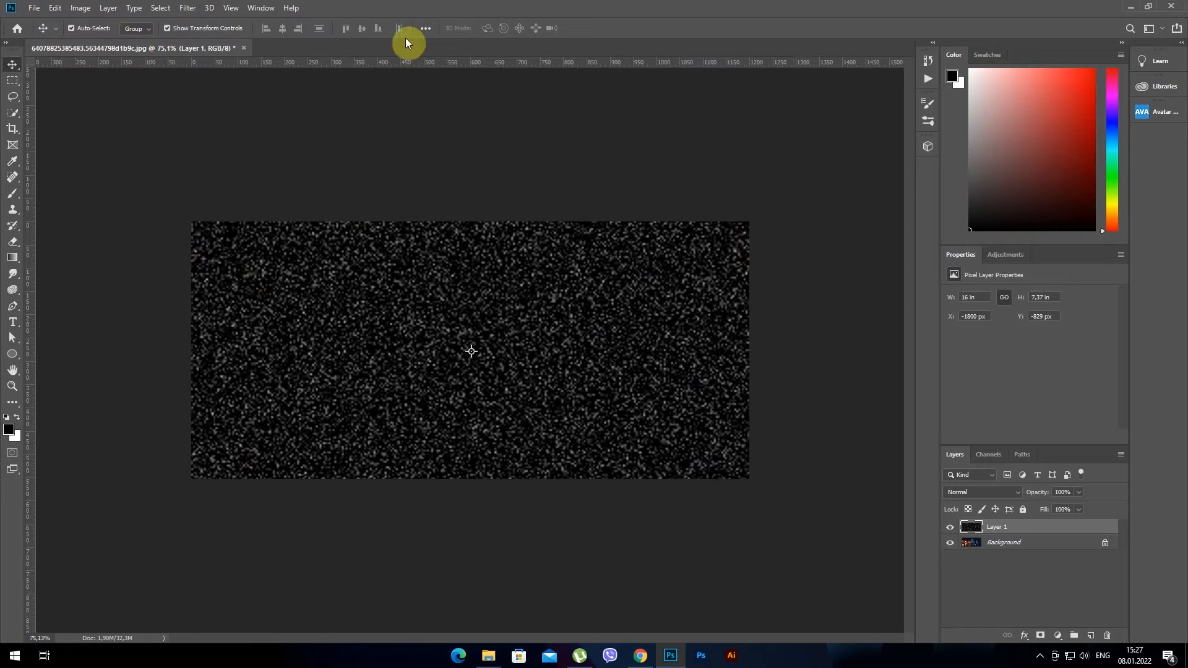
# Crop the enlarged noise layer to the canvas bounds using a full-canvas selection, and clear the selection
pyautogui.click(162, 8)
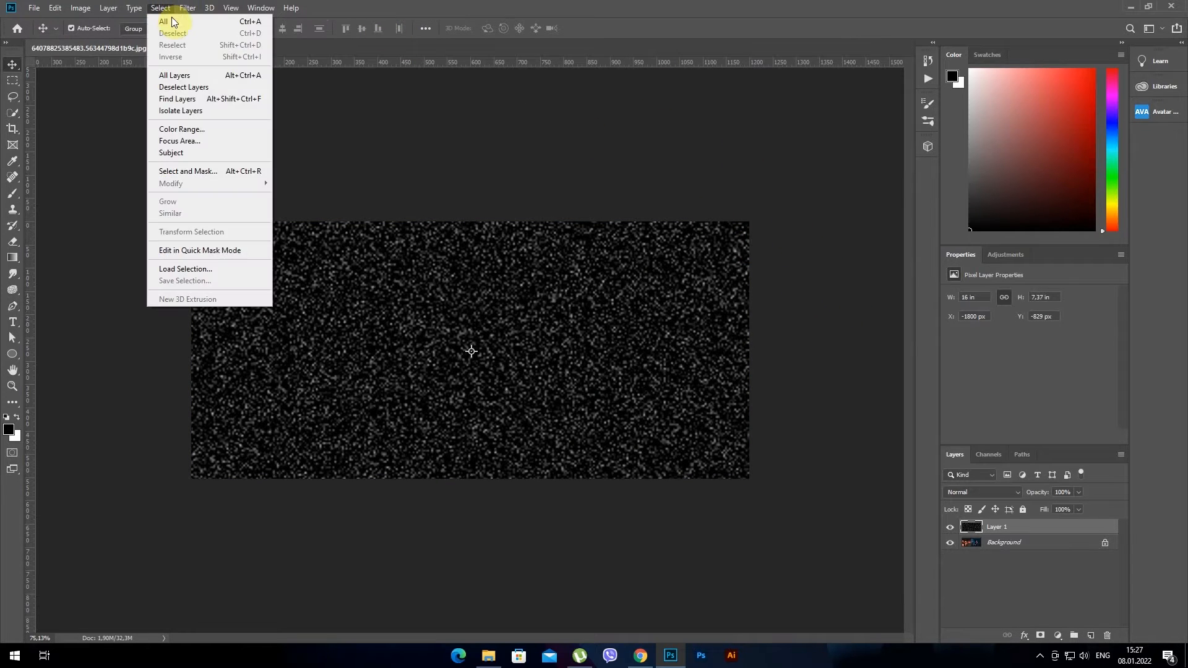
pyautogui.click(170, 21)
pyautogui.click(77, 8)
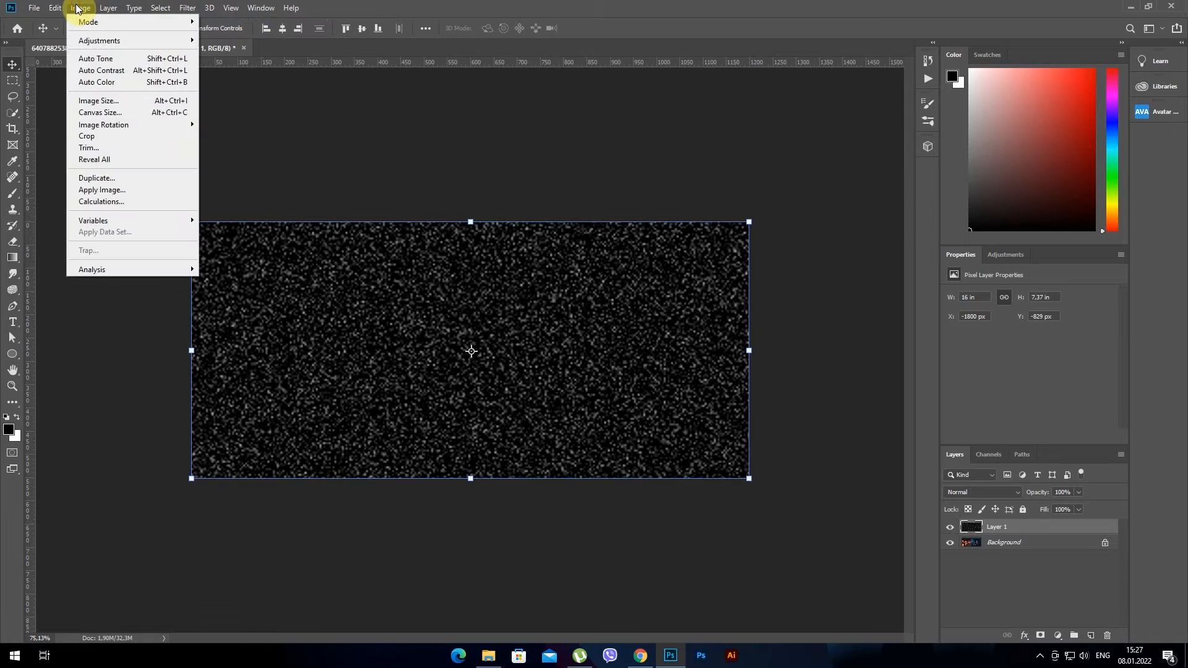
pyautogui.click(125, 136)
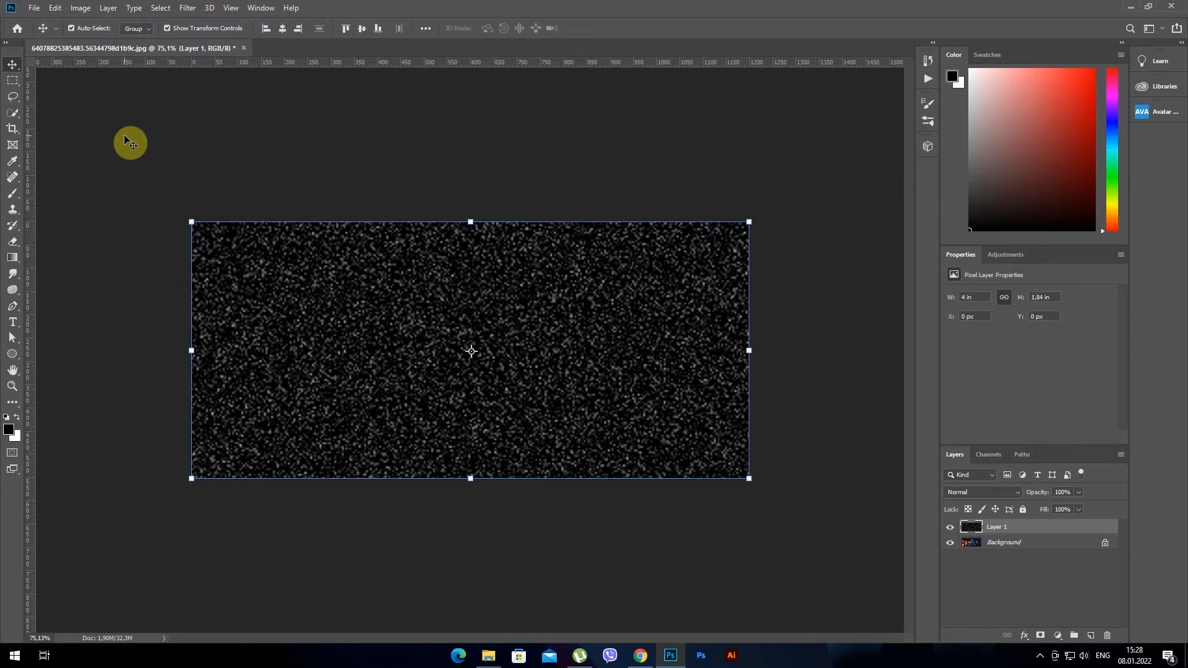
pyautogui.click(164, 9)
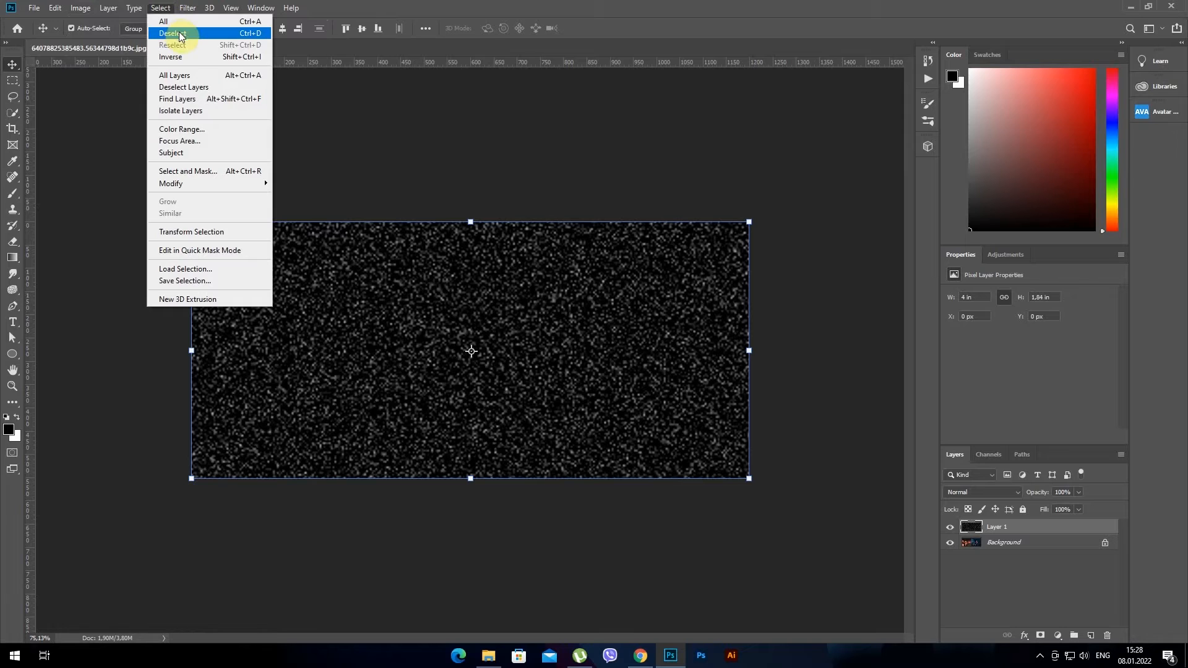
pyautogui.click(176, 33)
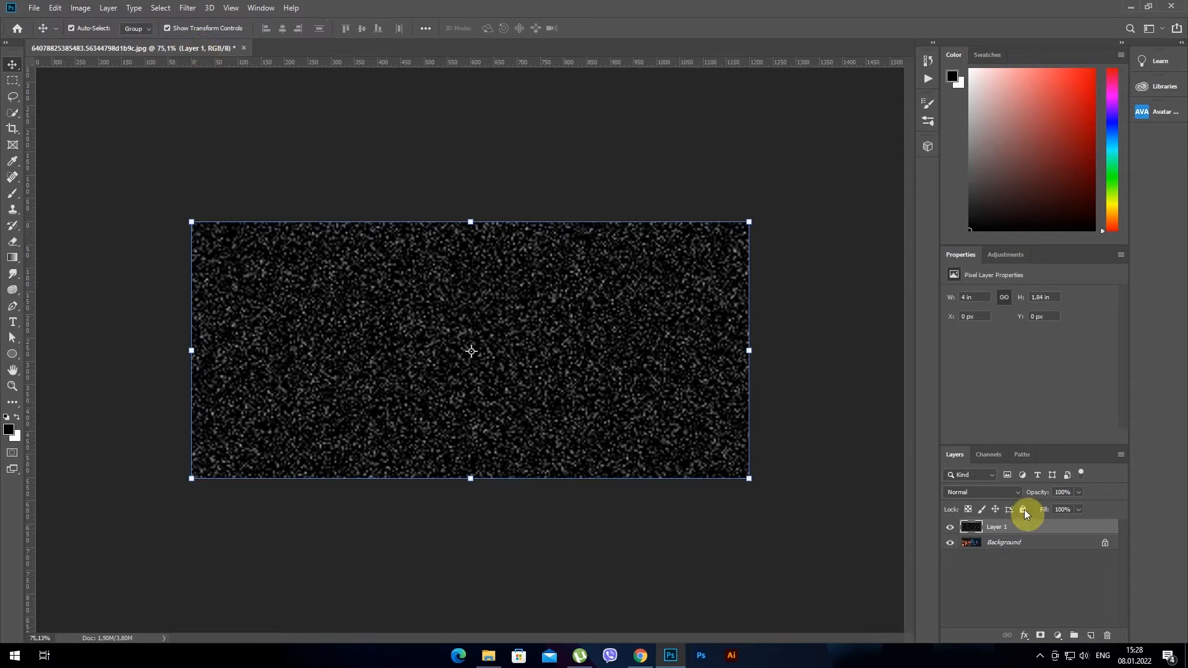
# Convert the noise layer to a smart object and set its blend mode to Screen
pyautogui.rightClick(1081, 529)
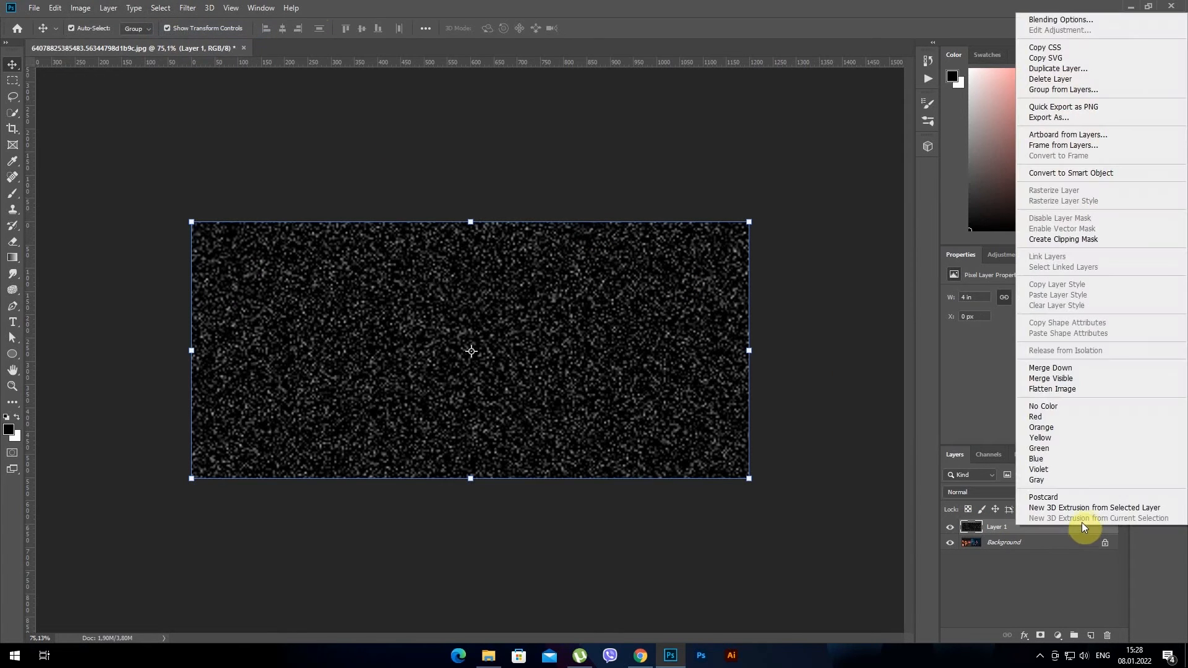
pyautogui.click(1114, 173)
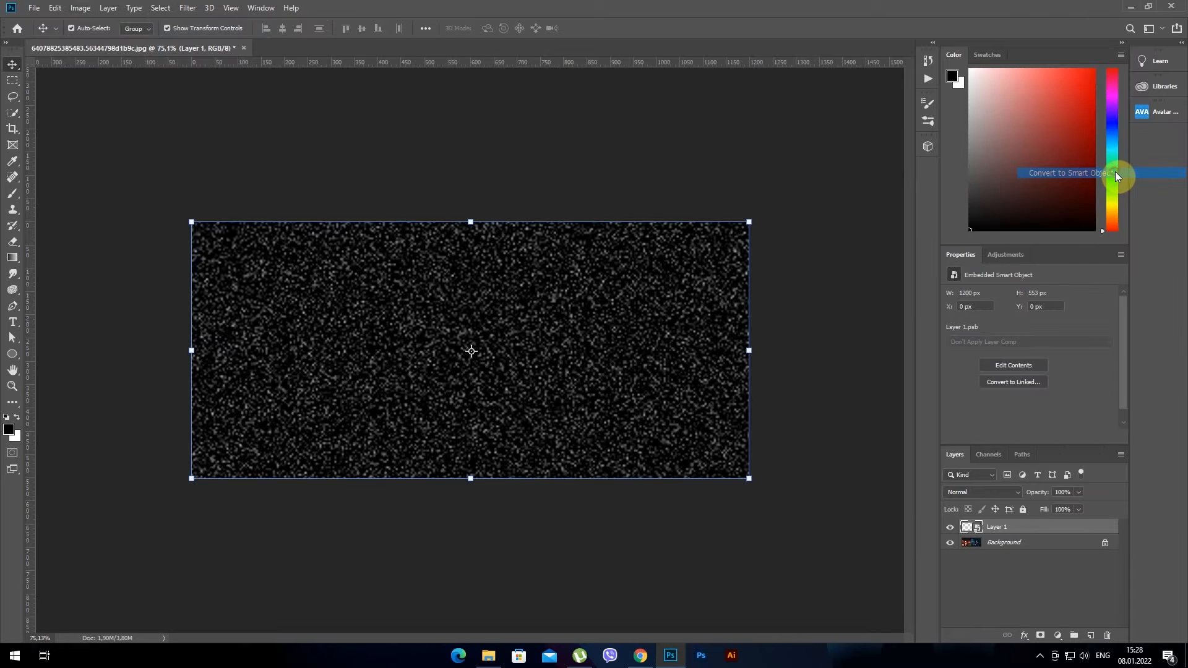
pyautogui.click(1005, 489)
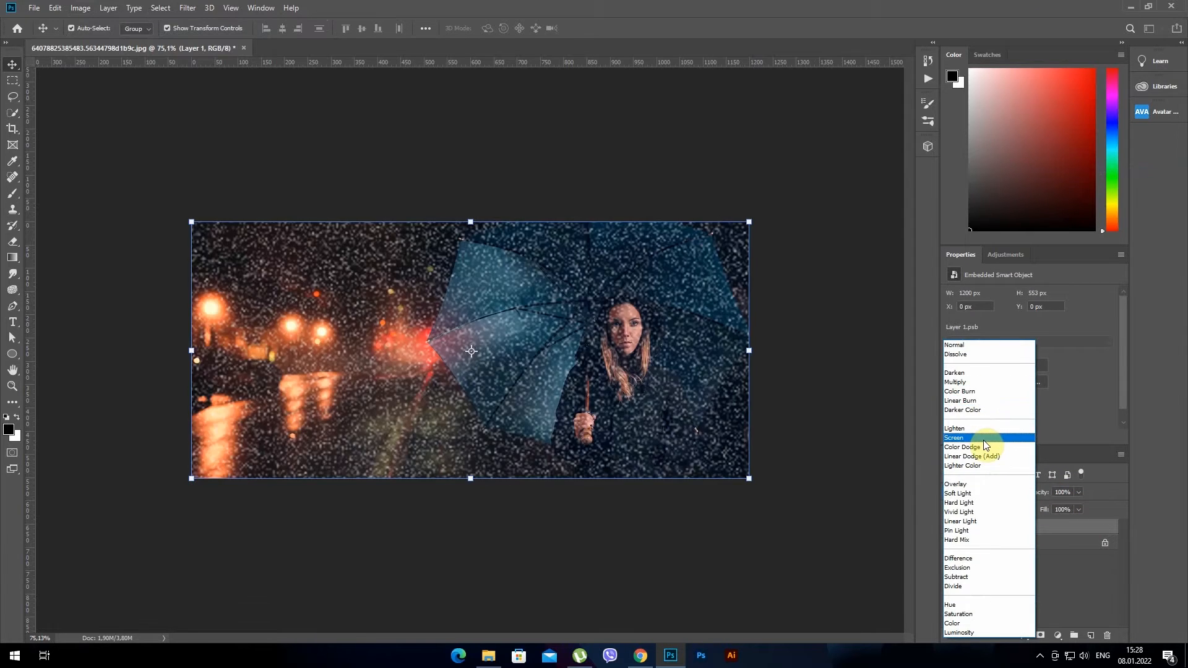
pyautogui.click(986, 438)
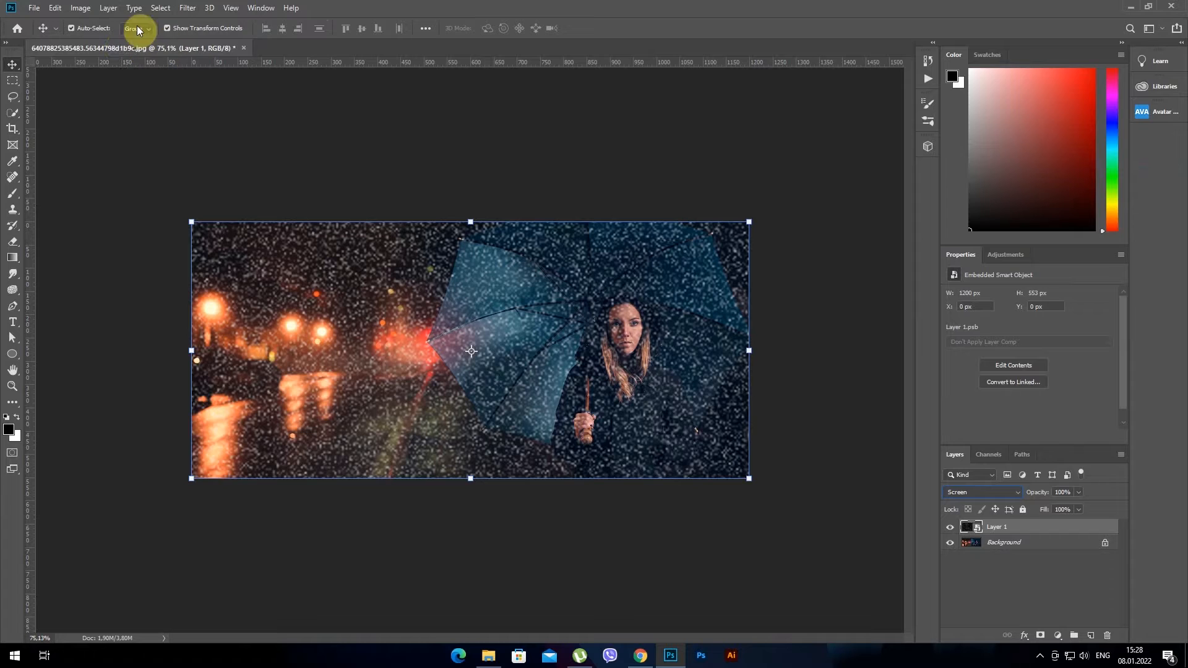
# Apply a Motion Blur filter to the noise smart object with a 65° angle and a distance of 50 pixels
pyautogui.click(186, 8)
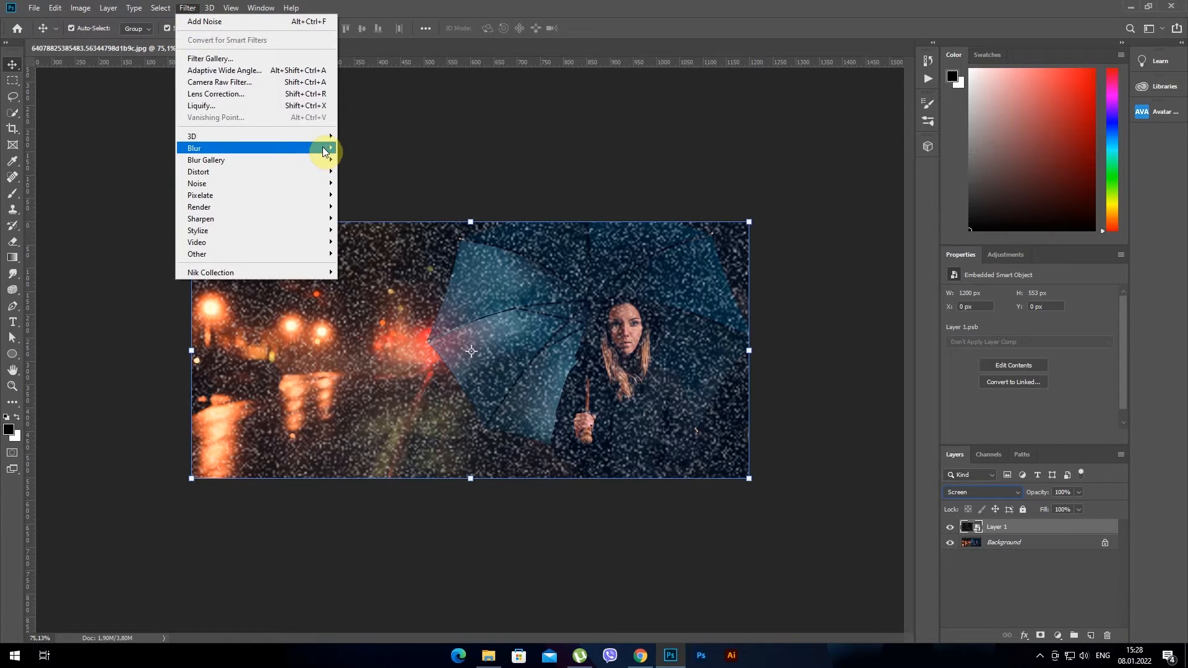
pyautogui.moveTo(322, 148)
pyautogui.click(392, 218)
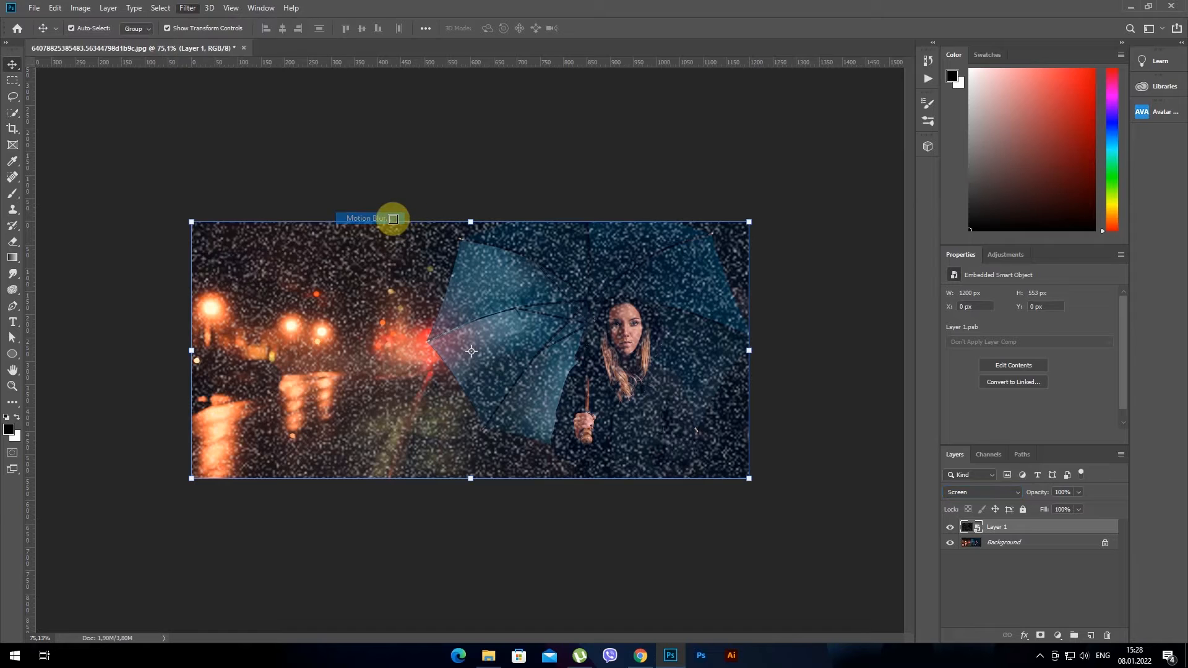
pyautogui.click(680, 312)
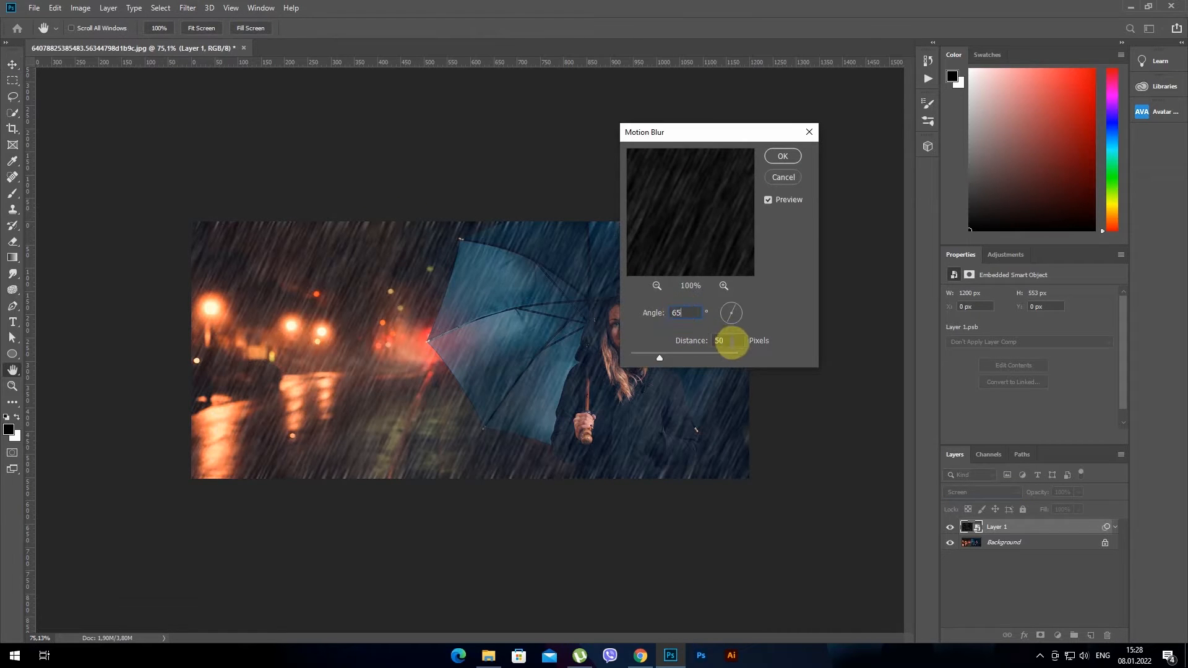
pyautogui.click(781, 160)
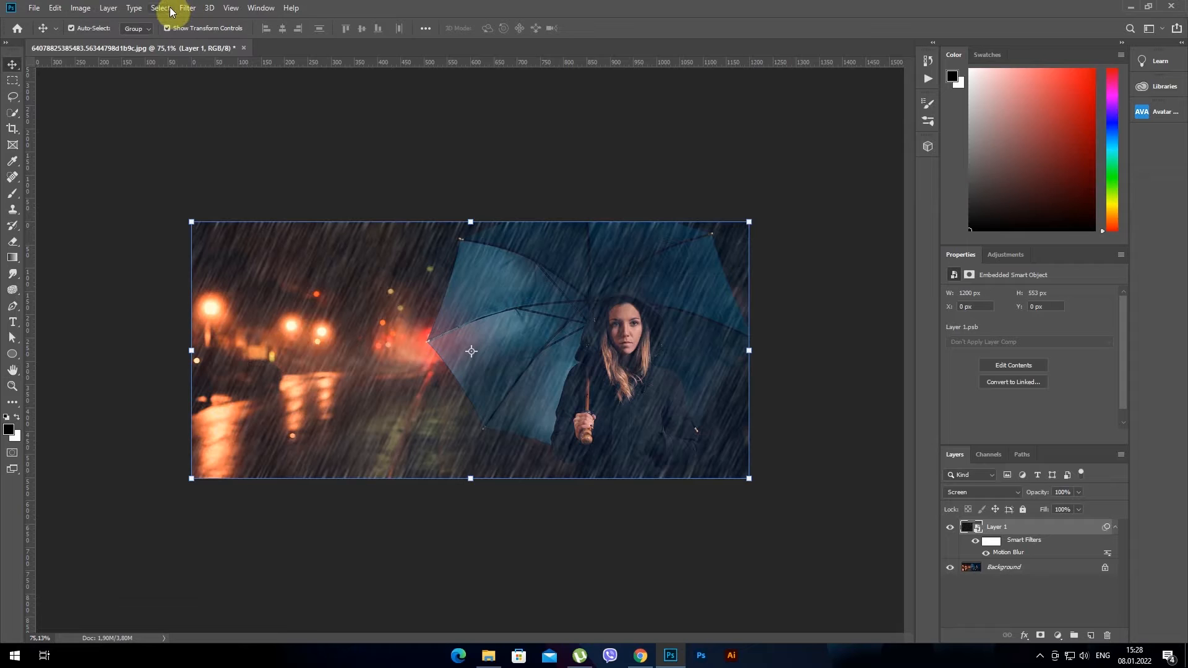
# Scale the rain smart object to 110% in width and height so its edges extend past the canvas
pyautogui.click(55, 7)
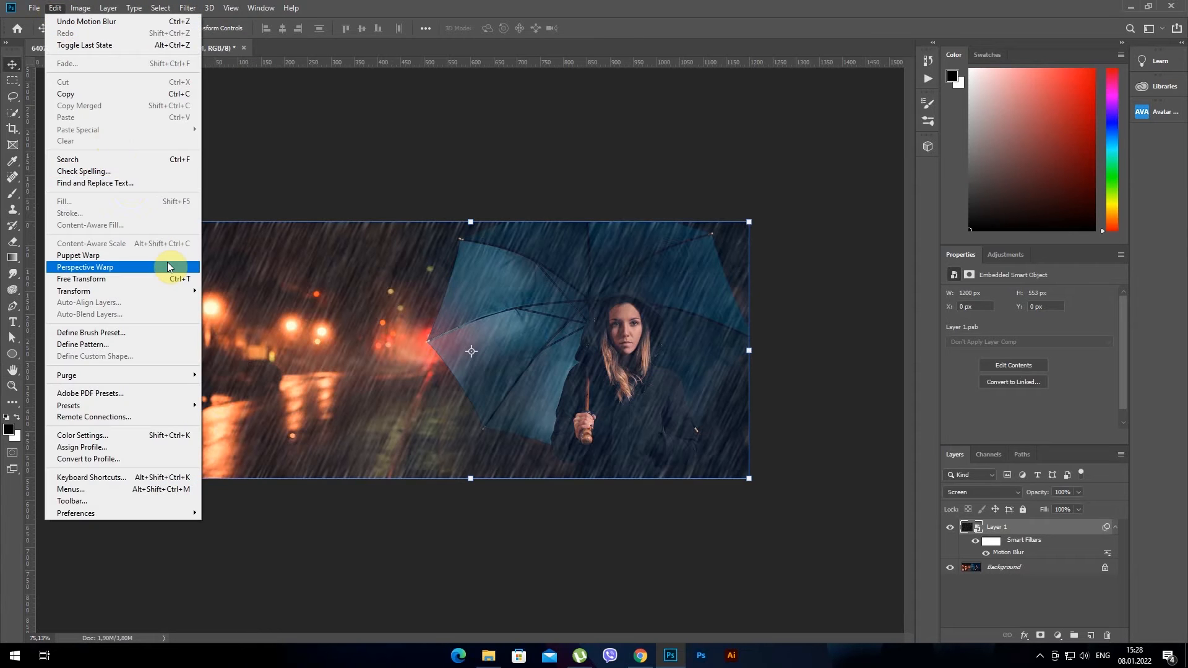
pyautogui.moveTo(163, 292)
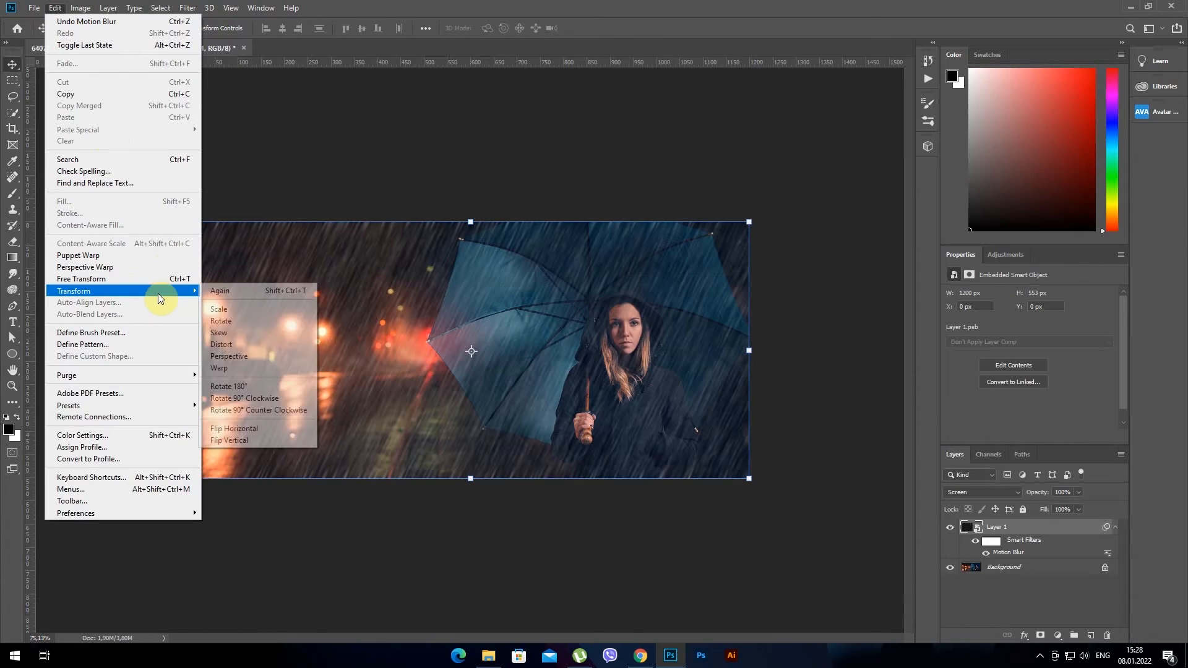
pyautogui.click(232, 309)
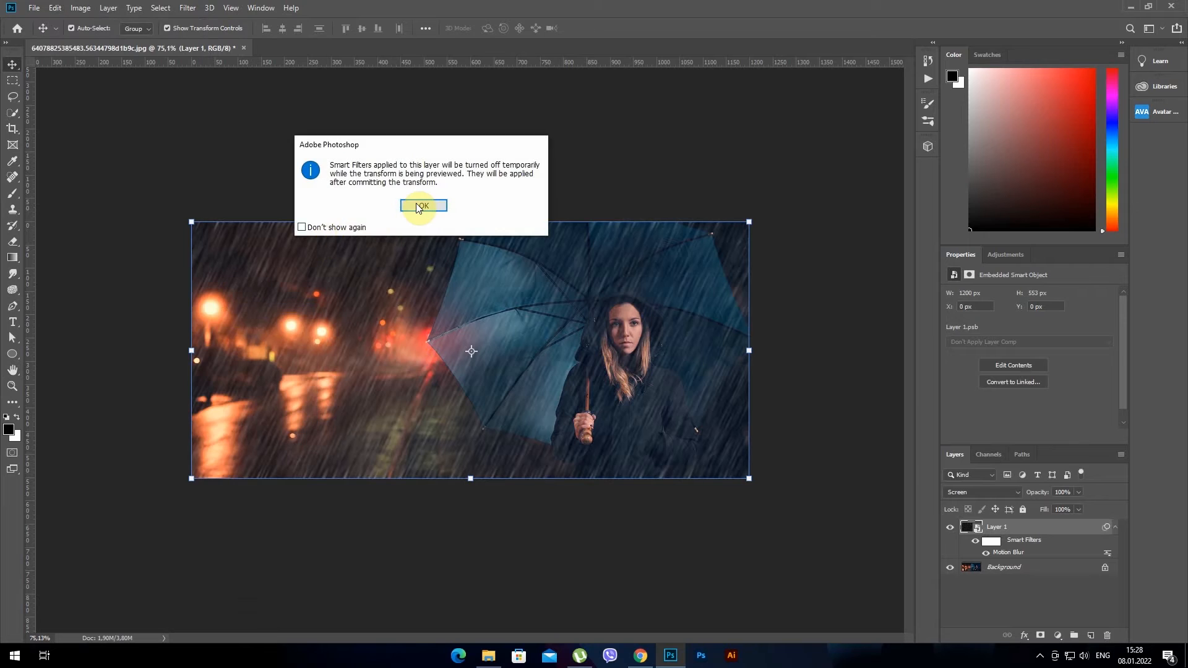
pyautogui.click(419, 205)
pyautogui.click(235, 28)
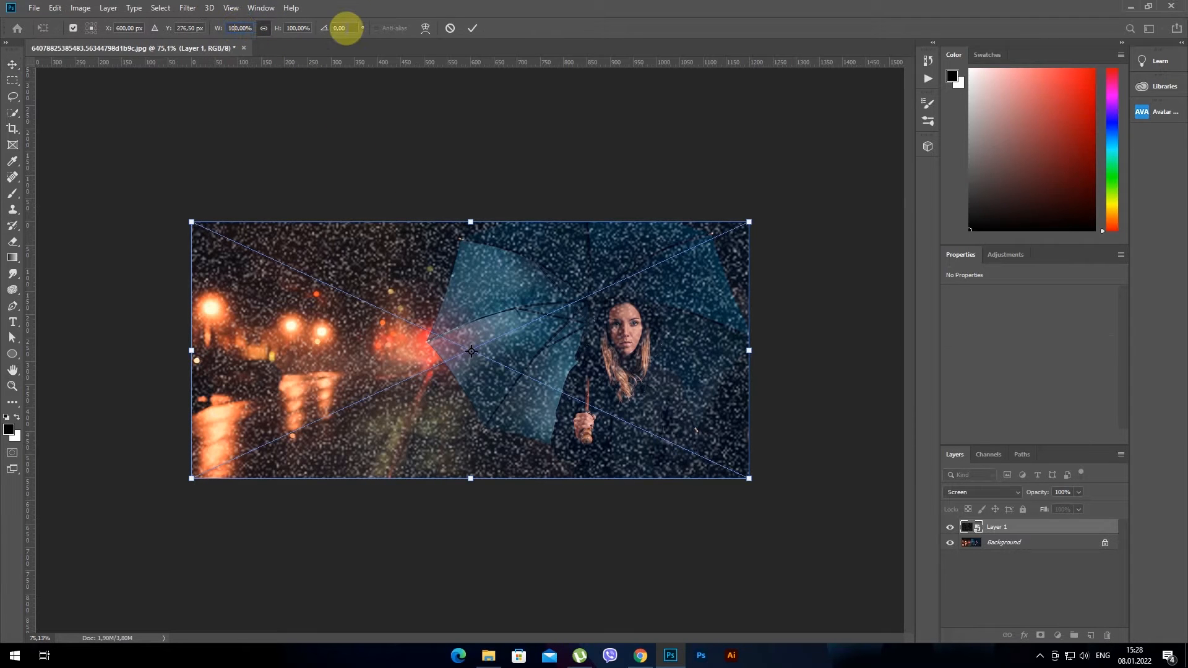
pyautogui.write('110')
pyautogui.press('Return')
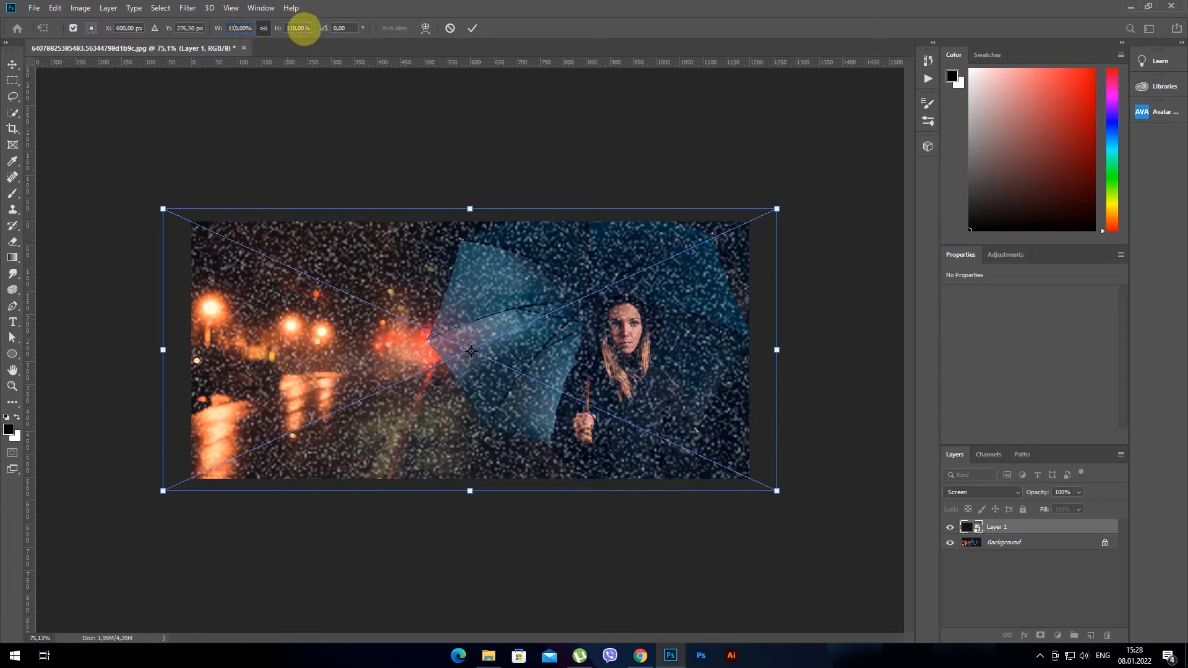
pyautogui.click(472, 29)
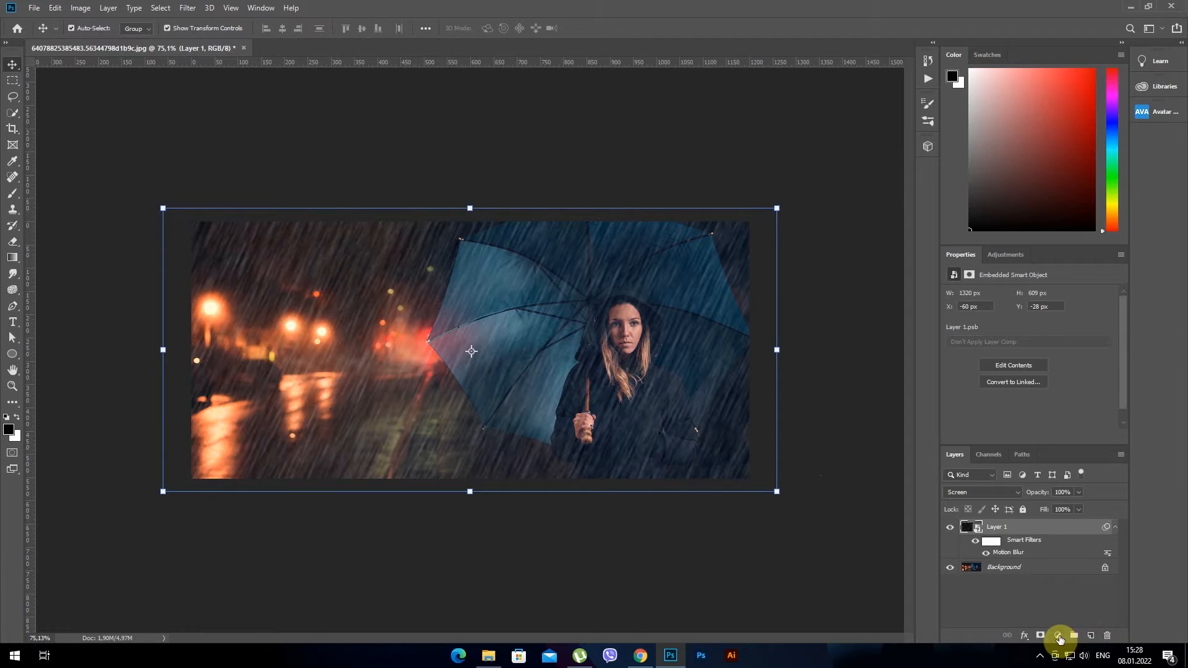
# Add a Levels adjustment layer above the rain smart object and clip it to that layer
pyautogui.click(1057, 636)
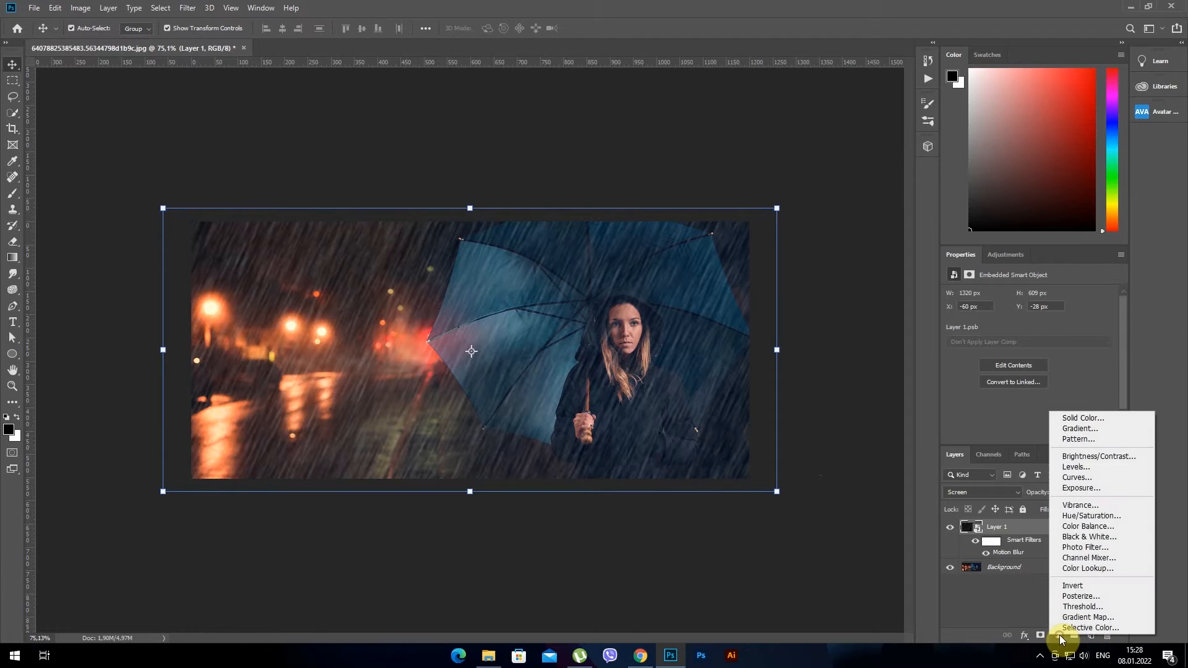
pyautogui.click(1108, 466)
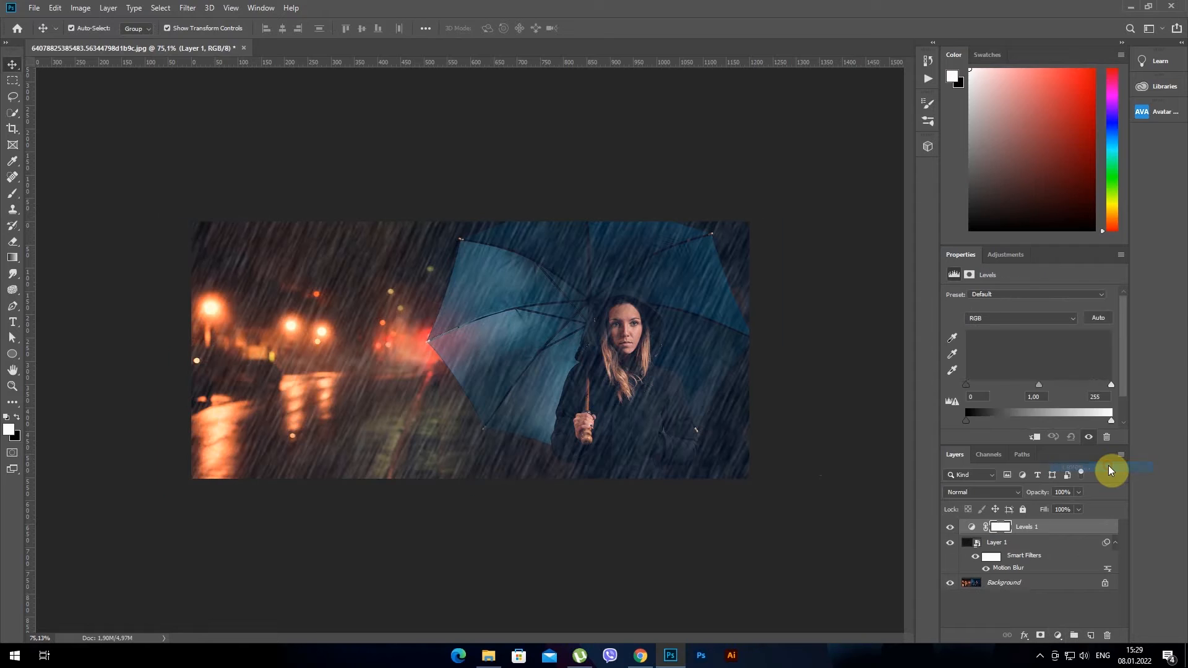
pyautogui.click(1123, 255)
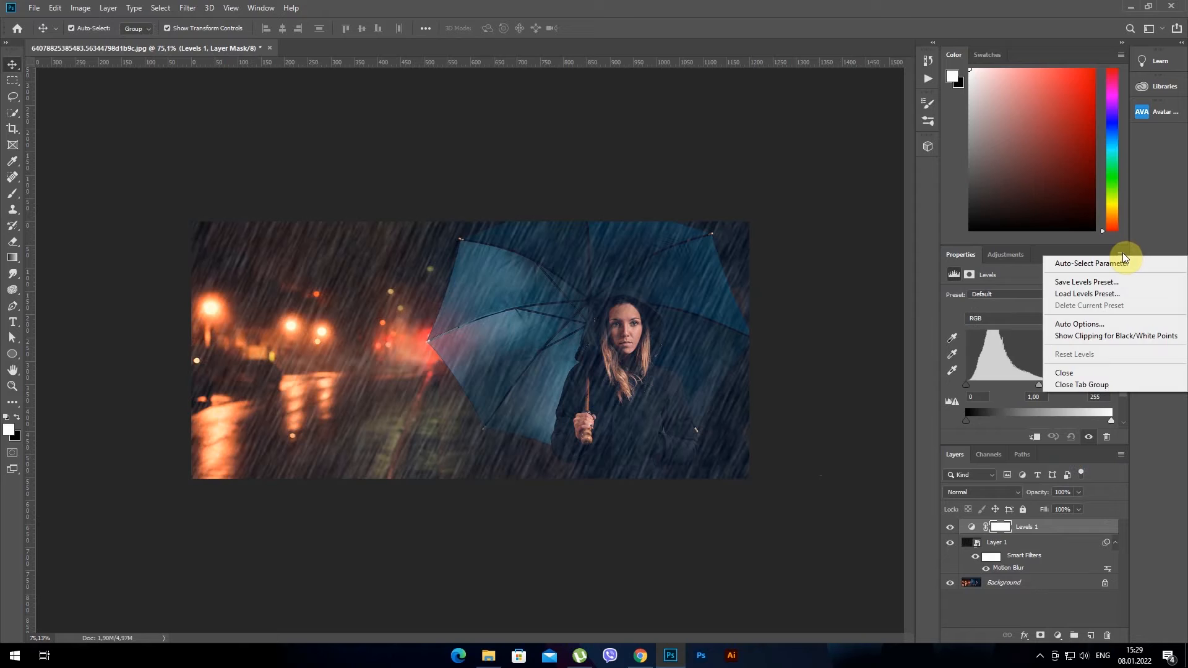
pyautogui.click(1122, 255)
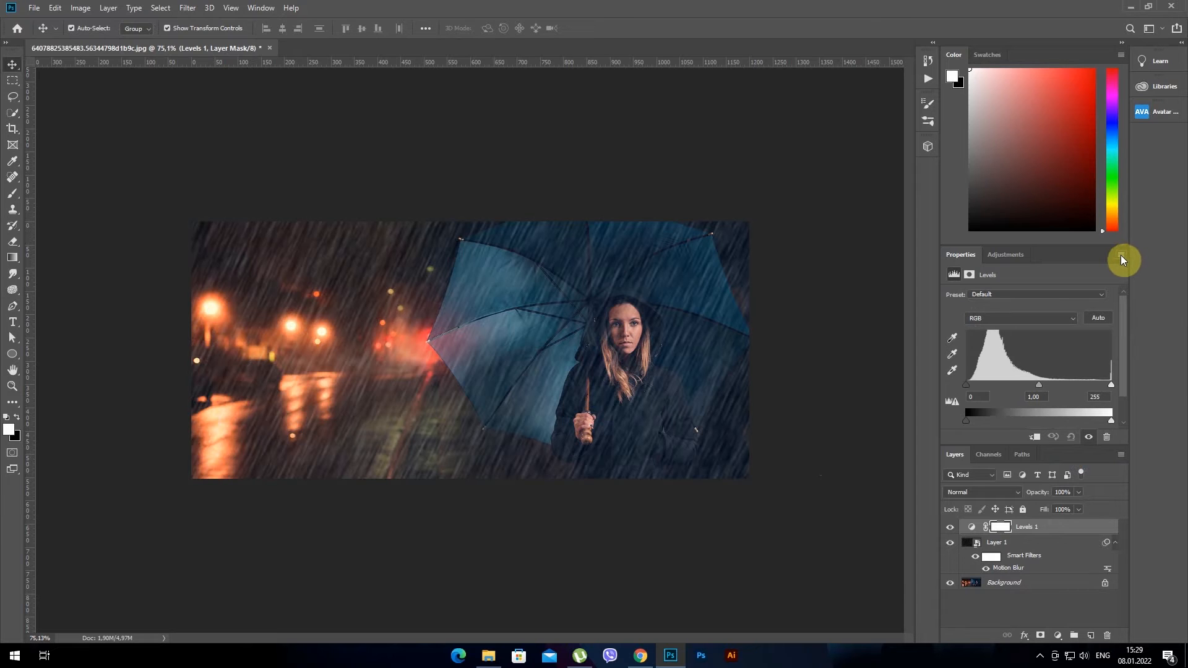
pyautogui.click(1121, 456)
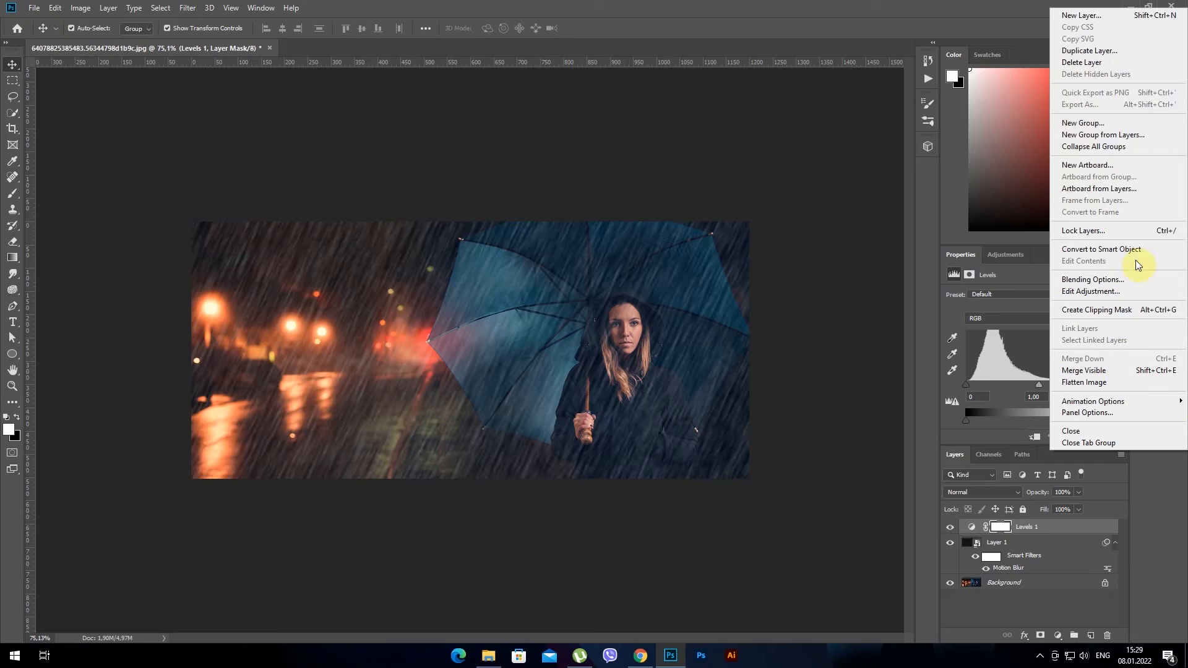
pyautogui.click(1125, 310)
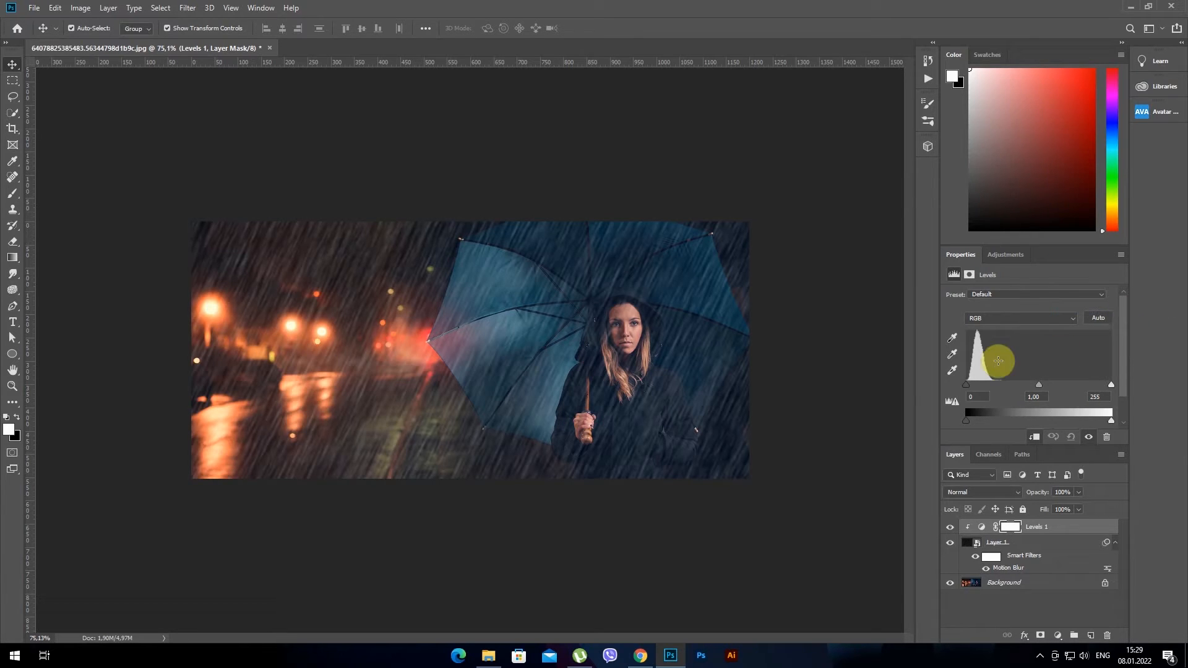
# Adjust the clipped Levels input values to 20 for the black point and 212 for the white point
pyautogui.moveTo(967, 385); pyautogui.dragTo(975, 388)
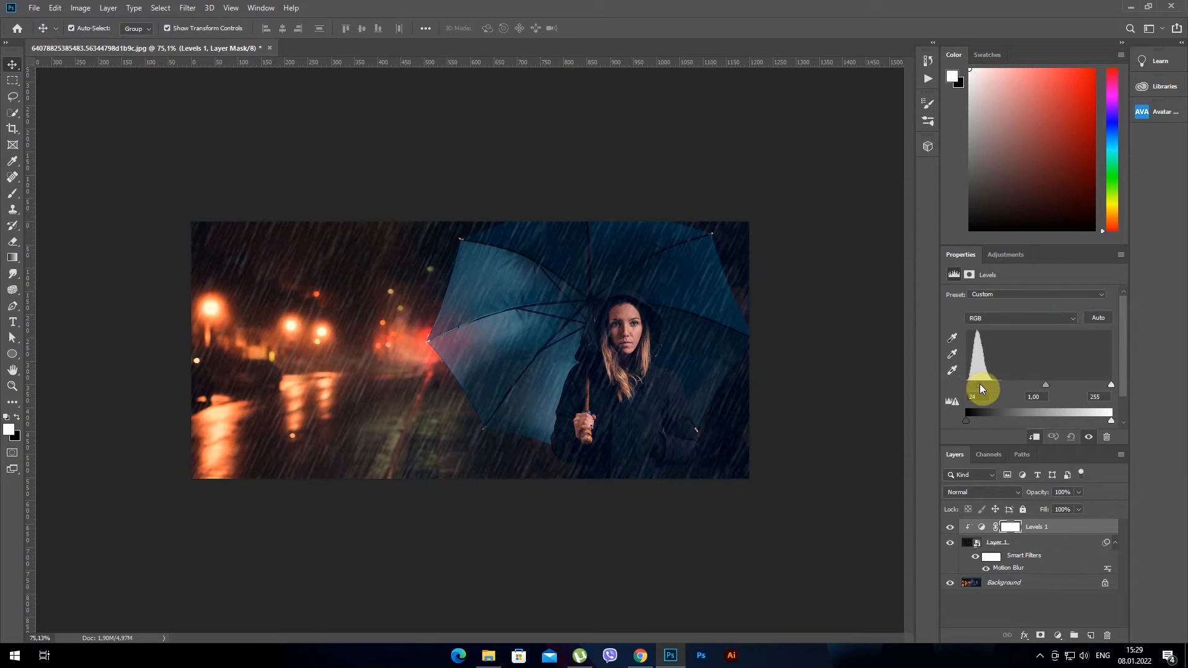
pyautogui.moveTo(984, 385); pyautogui.dragTo(985, 384)
pyautogui.moveTo(1112, 385); pyautogui.dragTo(1083, 384)
pyautogui.moveTo(976, 381); pyautogui.dragTo(978, 382)
pyautogui.moveTo(1064, 384); pyautogui.dragTo(1085, 385)
pyautogui.moveTo(978, 384); pyautogui.dragTo(975, 384)
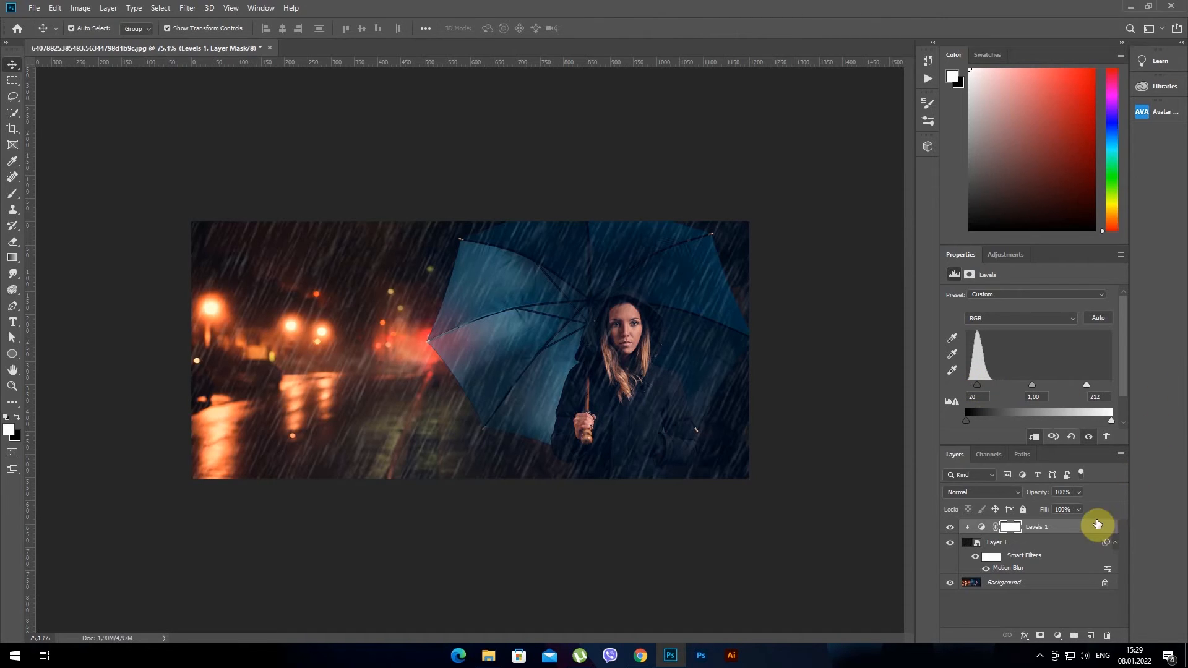
# Stamp all visible layers into a new layer and apply Color Efex Pro 4's Photo Stylizer with Varitone style 4 at 19% strength
pyautogui.hotkey('ctrl', 'shift', 'alt')
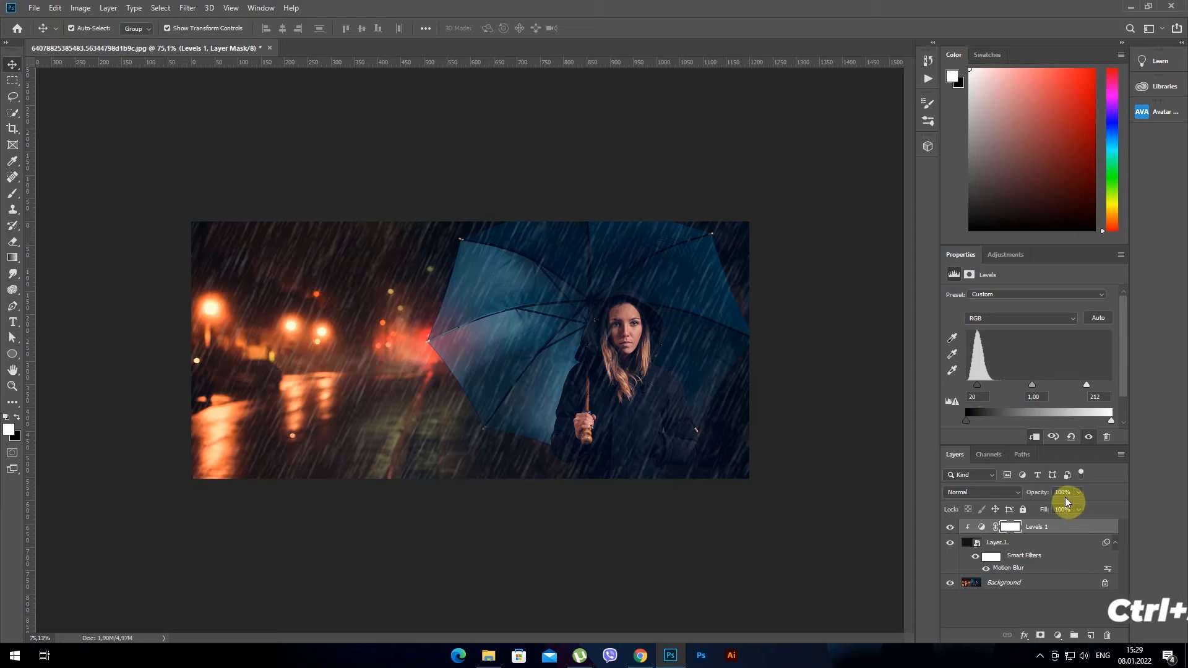
pyautogui.hotkey('ctrl', 'shift', 'alt', 'e')
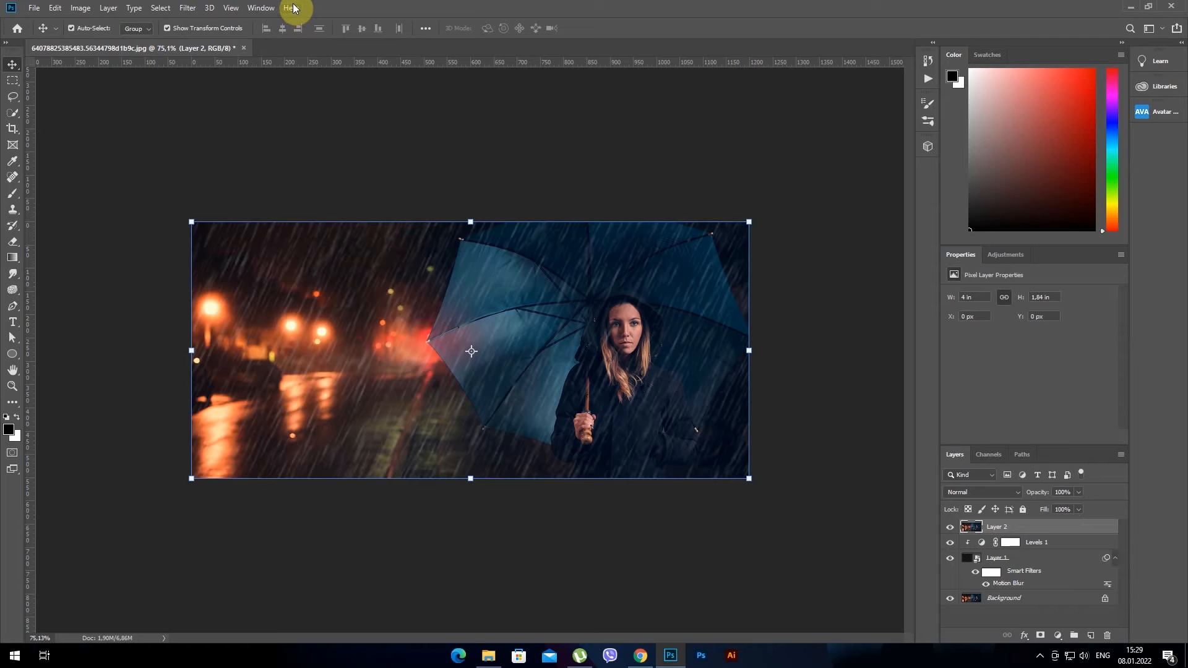
pyautogui.click(187, 8)
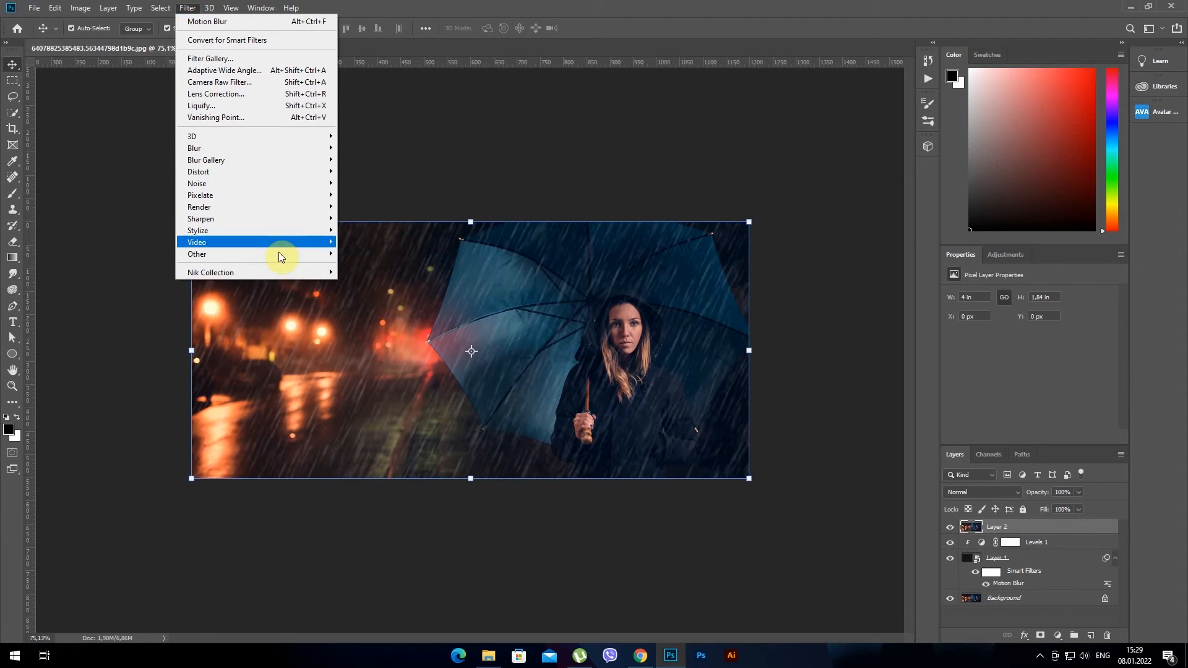
pyautogui.moveTo(302, 270)
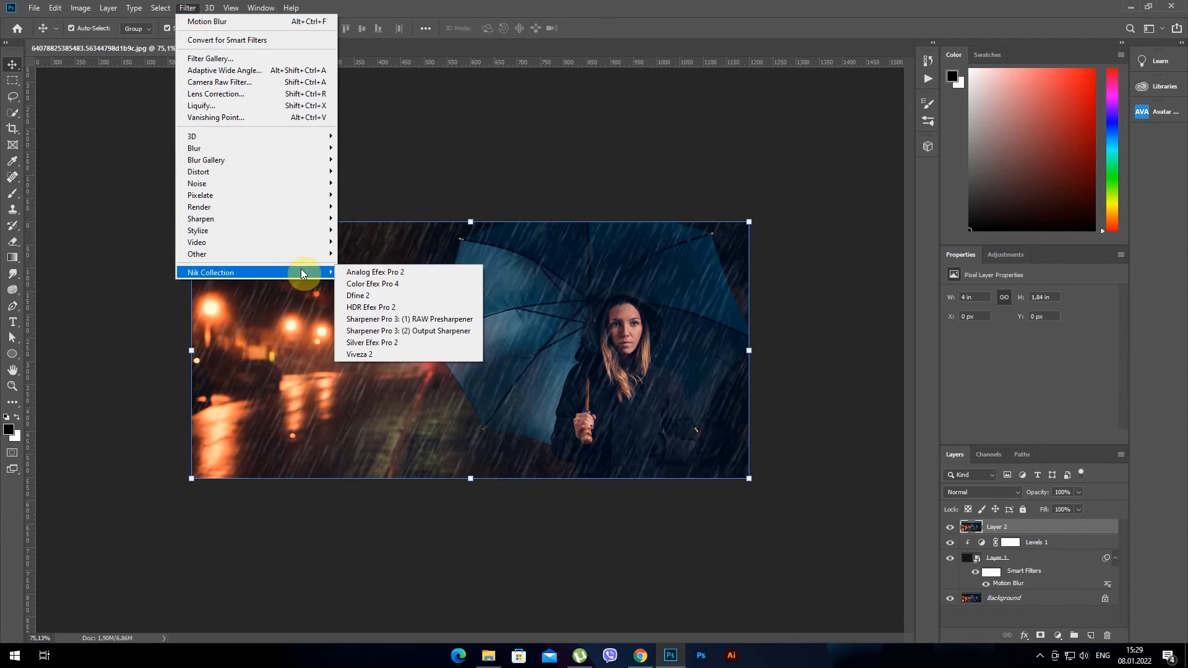
pyautogui.click(379, 284)
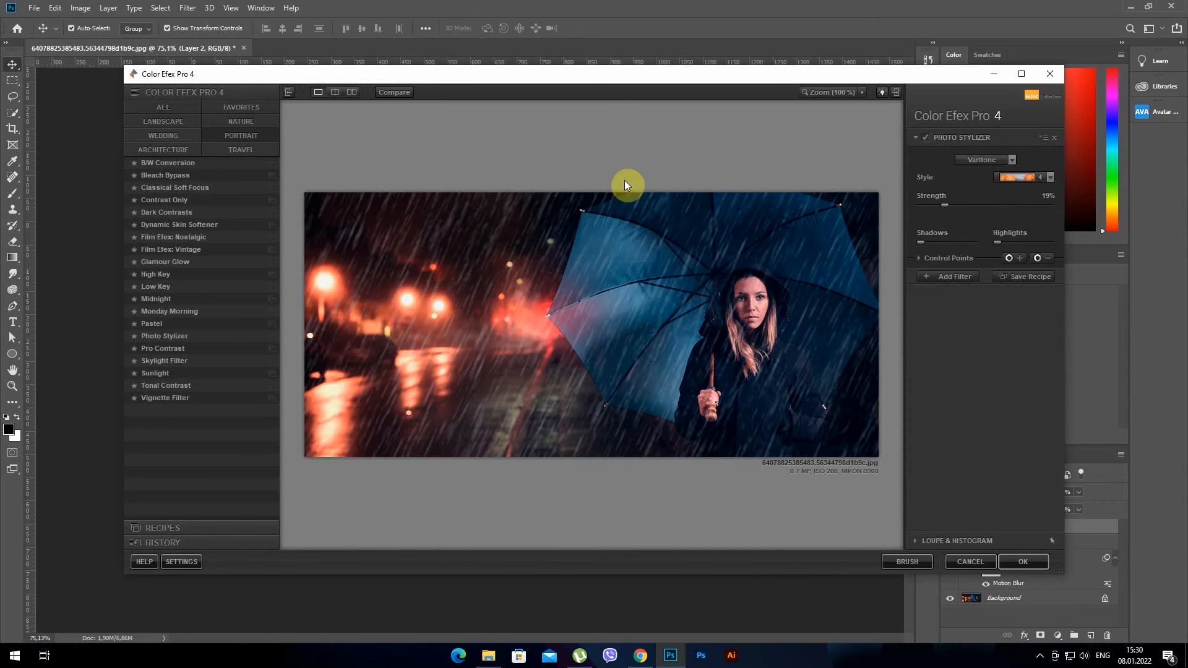
pyautogui.click(1050, 179)
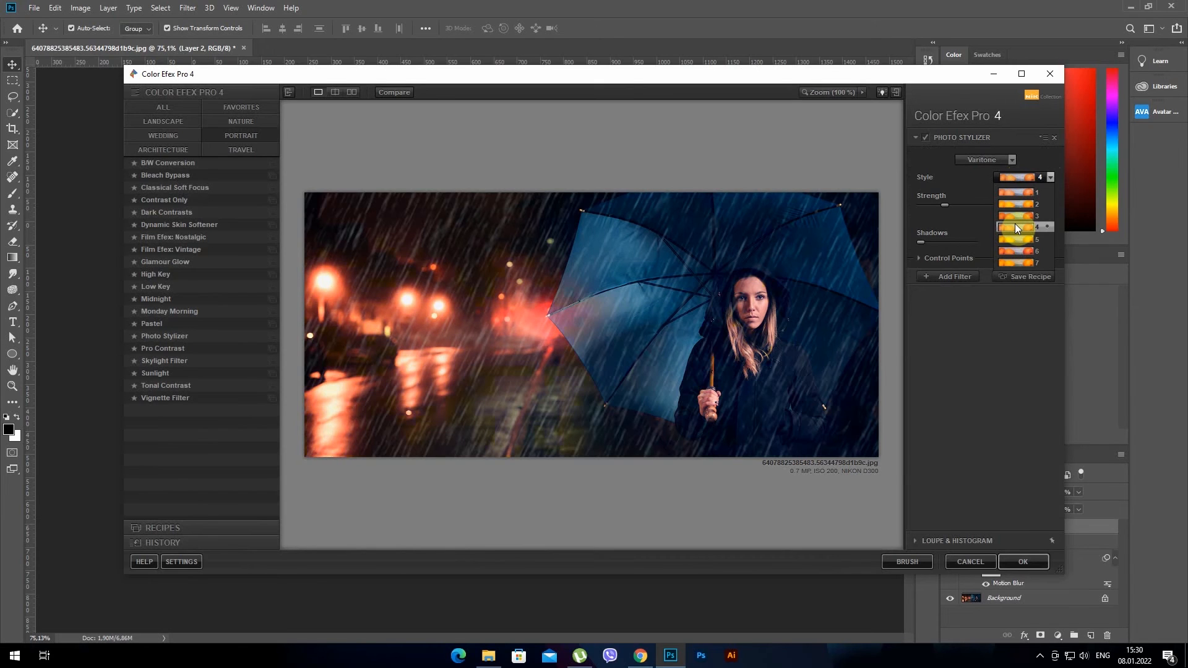
pyautogui.click(1016, 228)
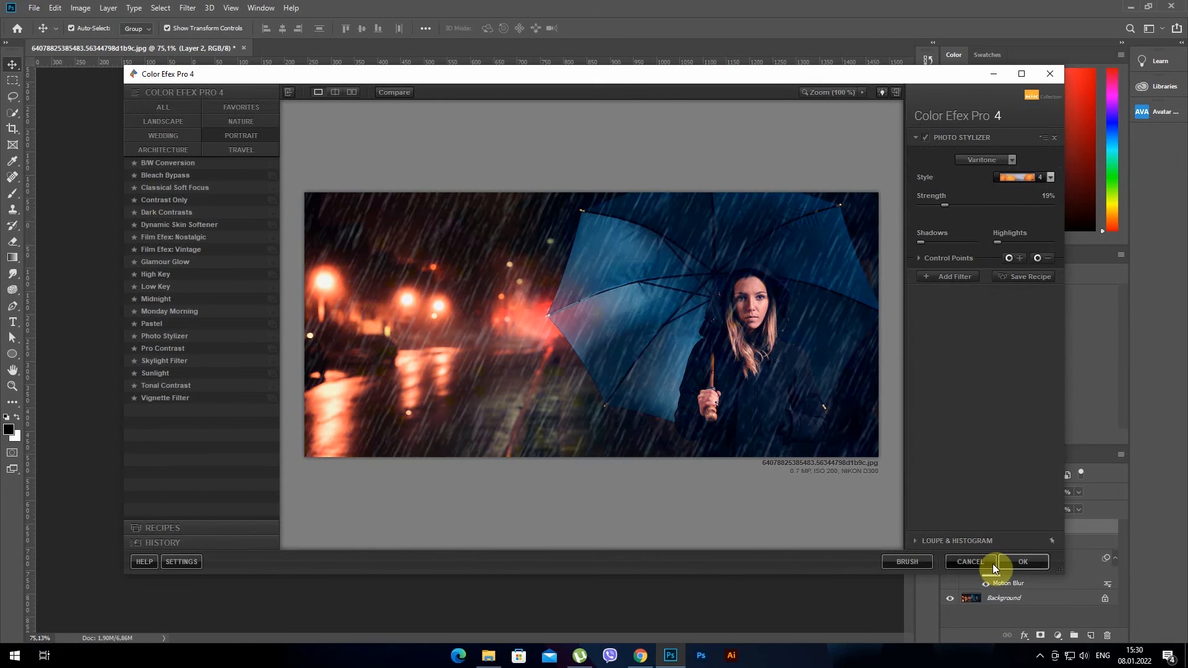
pyautogui.click(1022, 559)
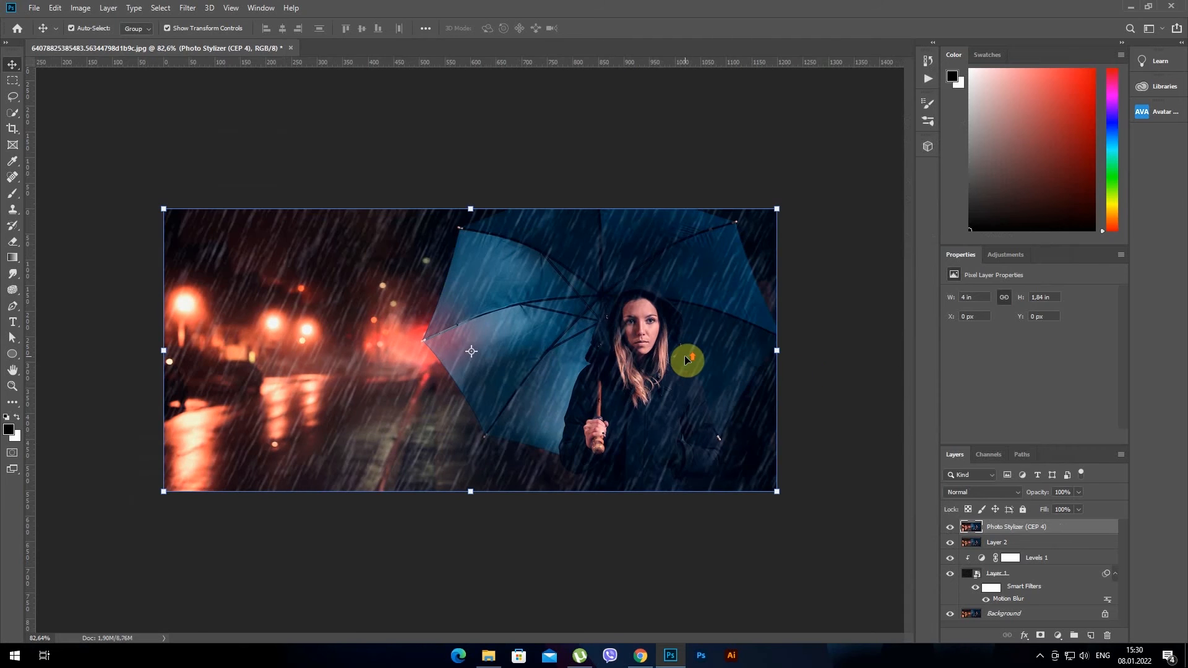
# Compare the finished rain effect with the original photo by temporarily showing only the Background layer
pyautogui.hotkey('ctrl', '+')
pyautogui.hotkey('ctrl', '+')
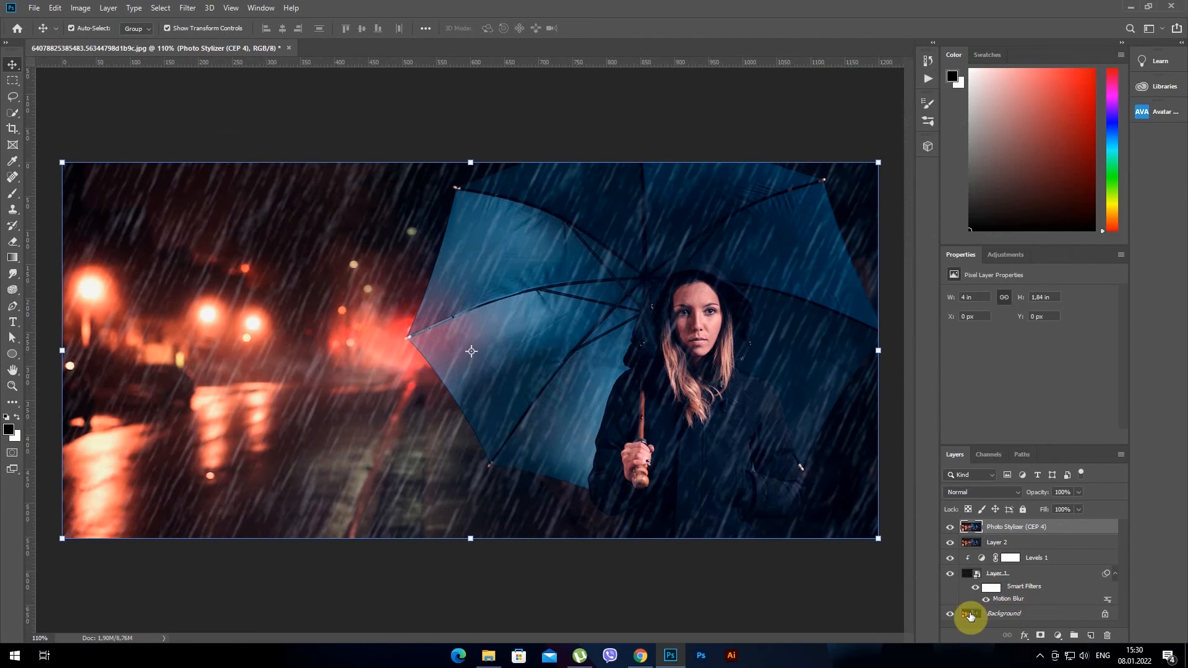
pyautogui.keyDown('alt'); pyautogui.click(951, 615); pyautogui.keyUp('alt')
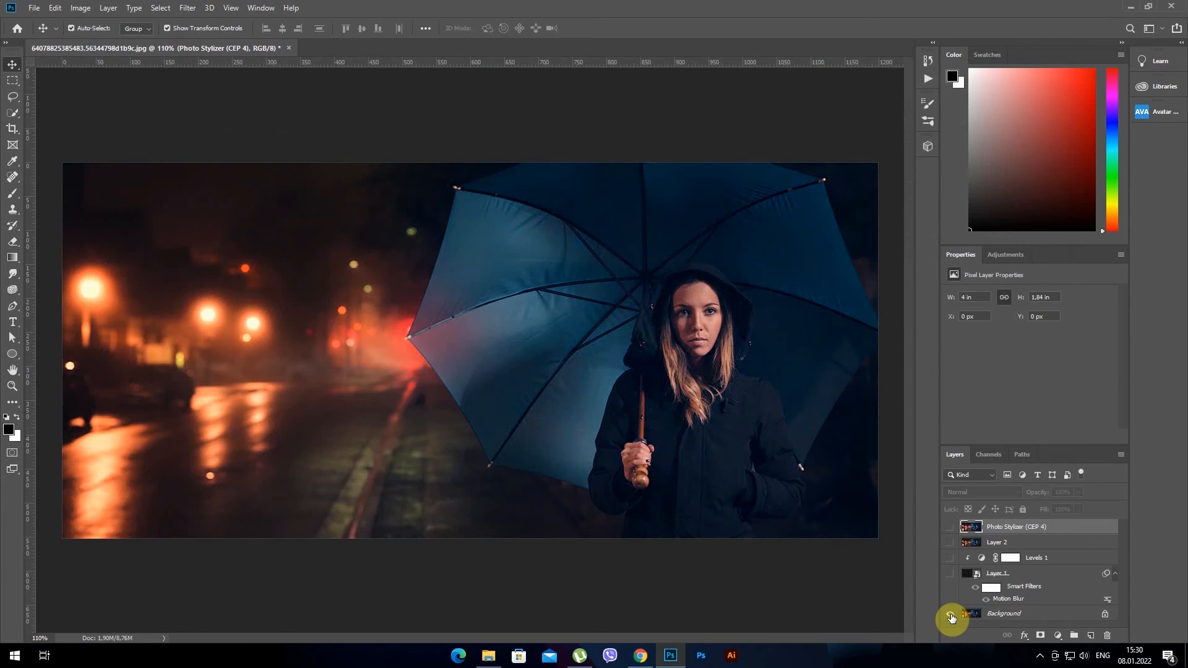
pyautogui.keyDown('alt'); pyautogui.click(951, 615); pyautogui.keyUp('alt')
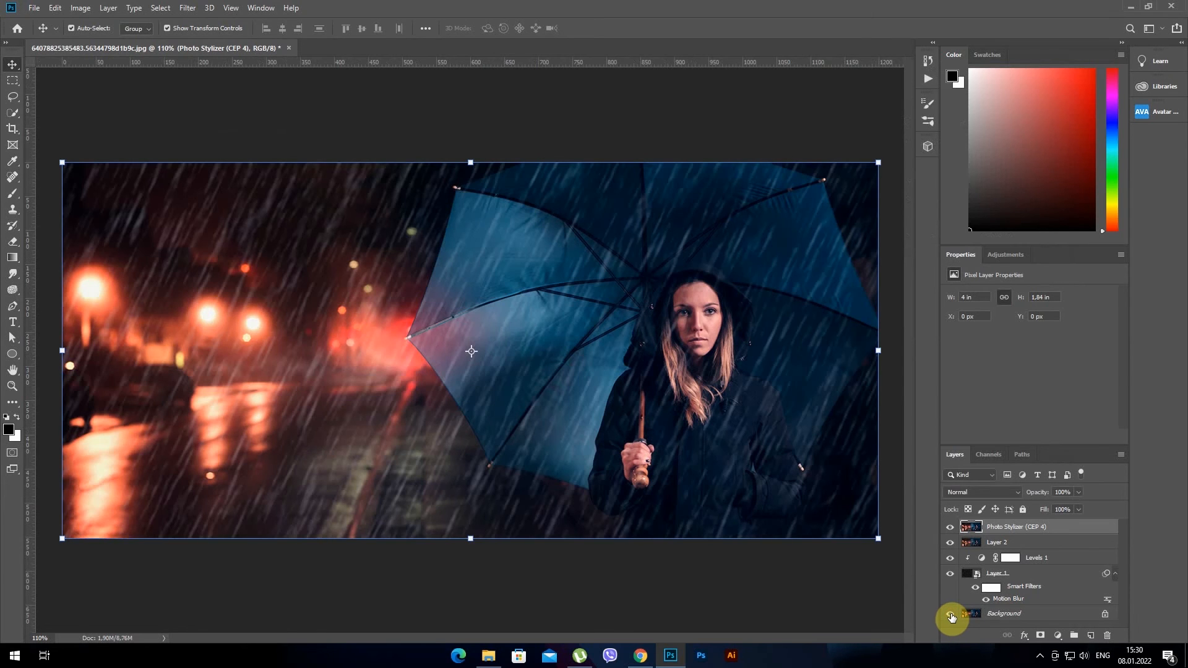
pyautogui.keyDown('alt'); pyautogui.click(950, 615); pyautogui.keyUp('alt')
pyautogui.keyDown('alt'); pyautogui.click(951, 615); pyautogui.keyUp('alt')
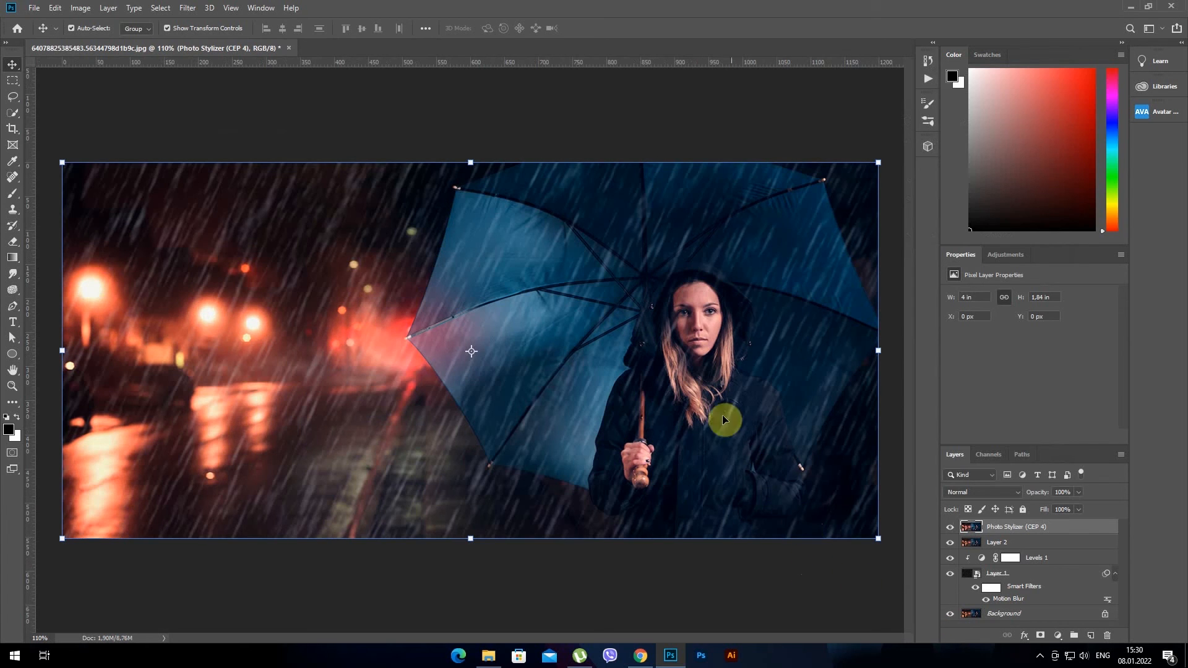
# Export the image as a 1200 × 553 px JPG at 100% quality and open the exported file from the desktop
pyautogui.click(34, 8)
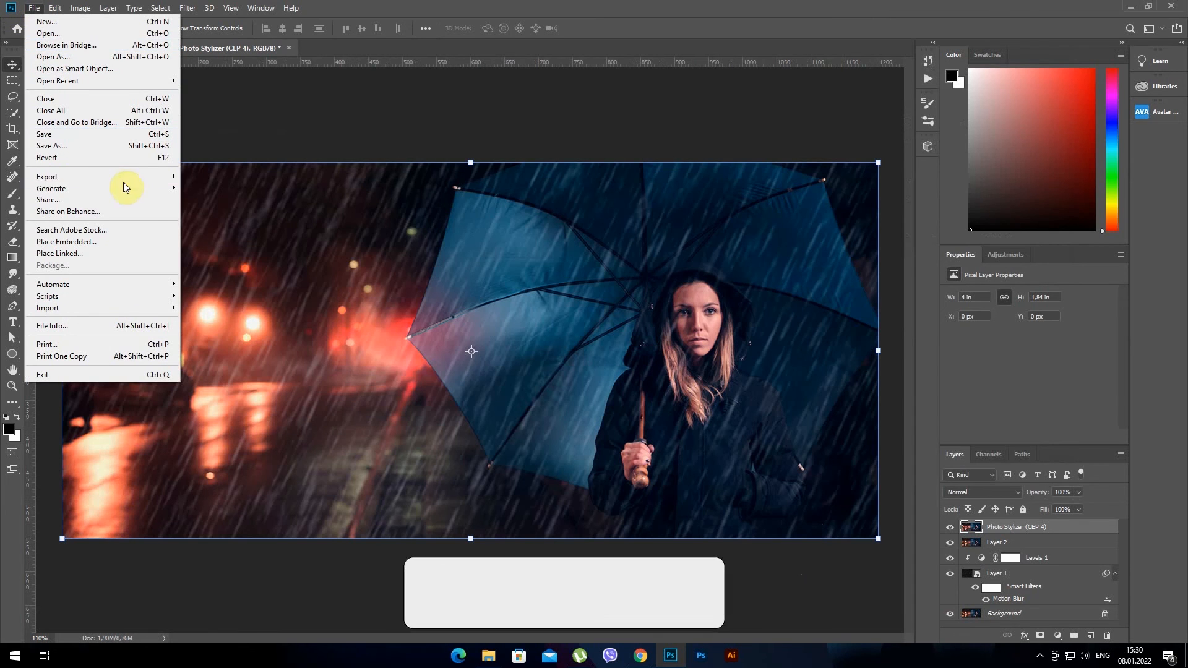
pyautogui.moveTo(168, 177)
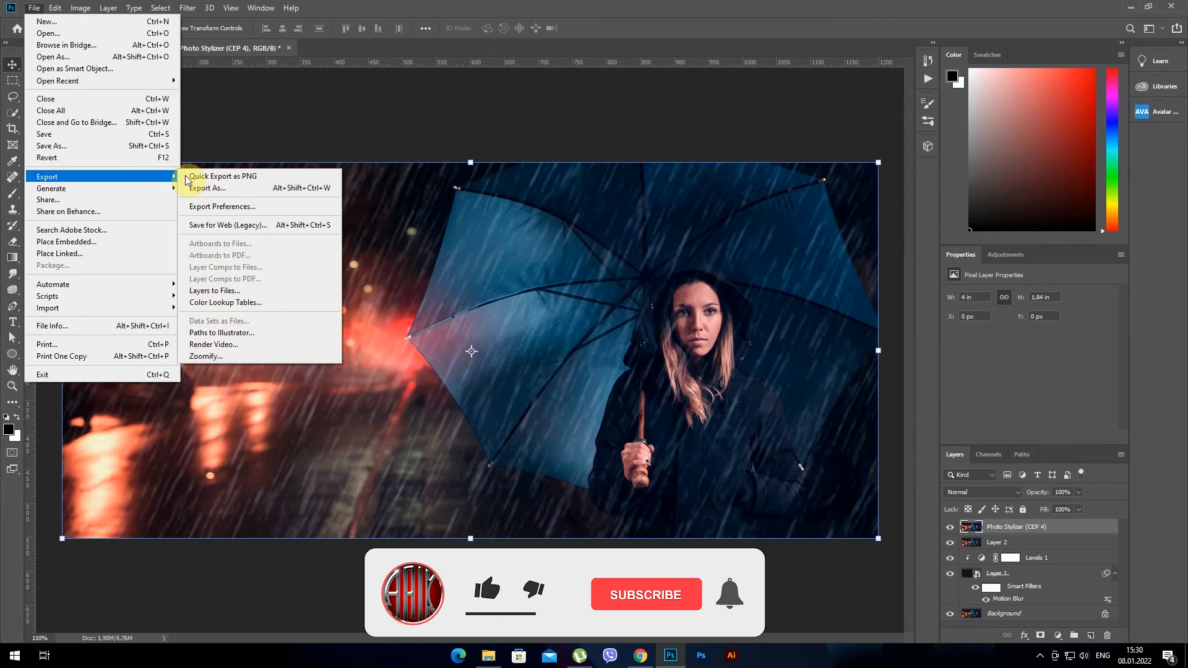
pyautogui.click(231, 187)
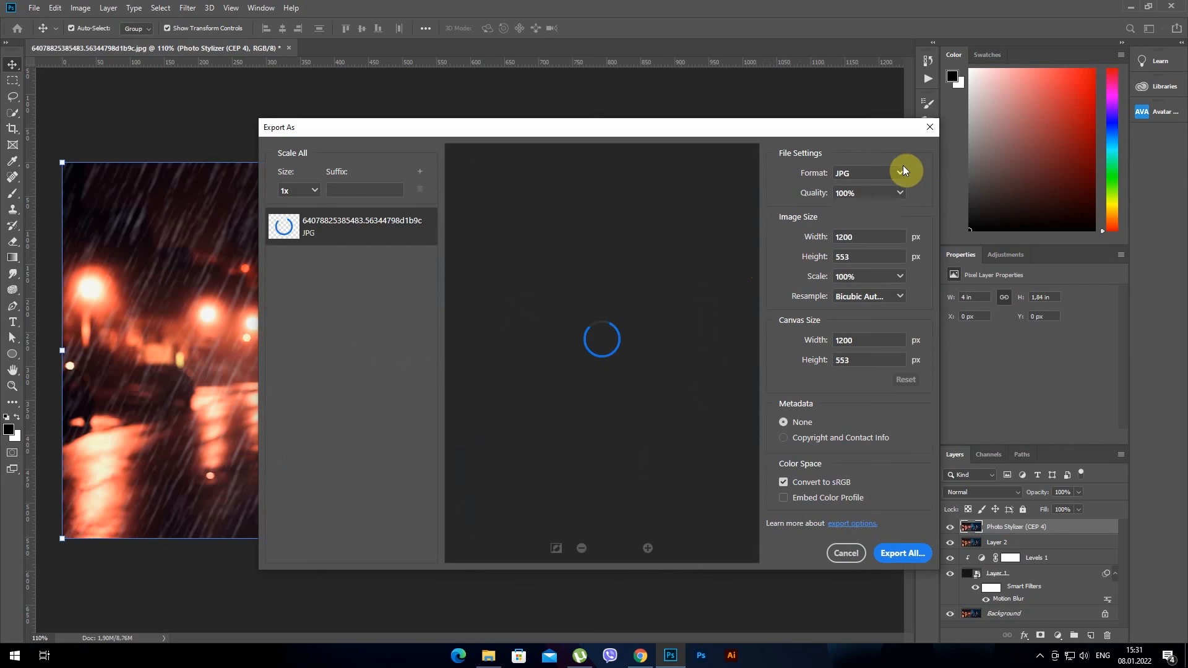
pyautogui.click(903, 553)
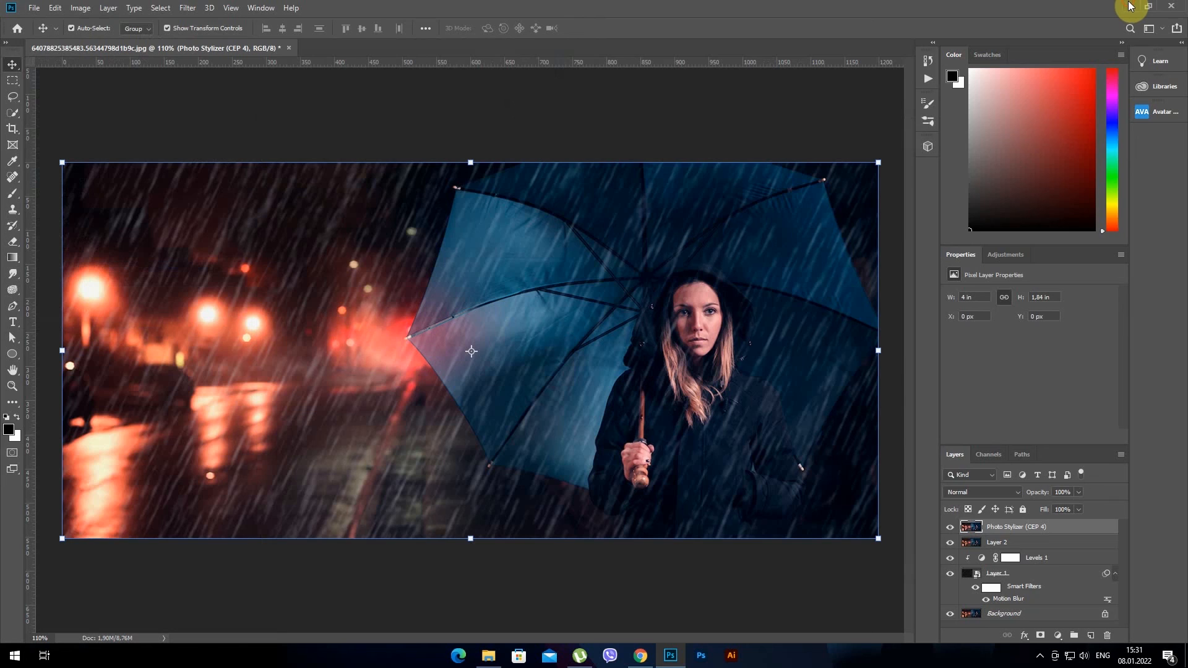
pyautogui.click(1130, 6)
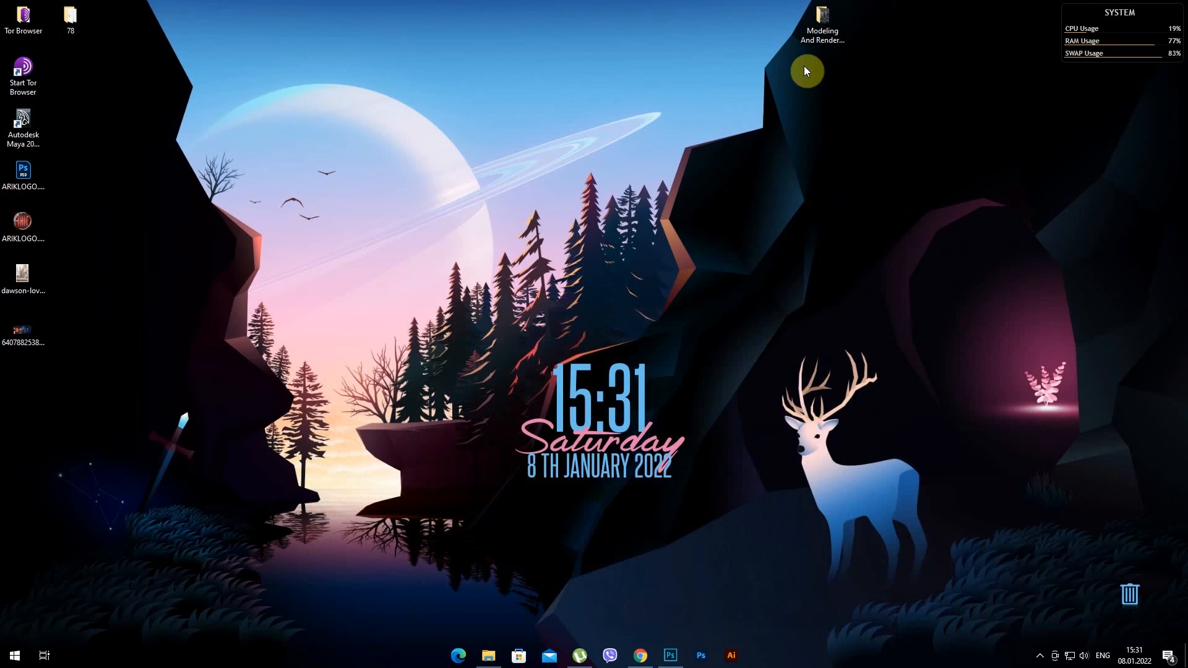
pyautogui.doubleClick(23, 333)
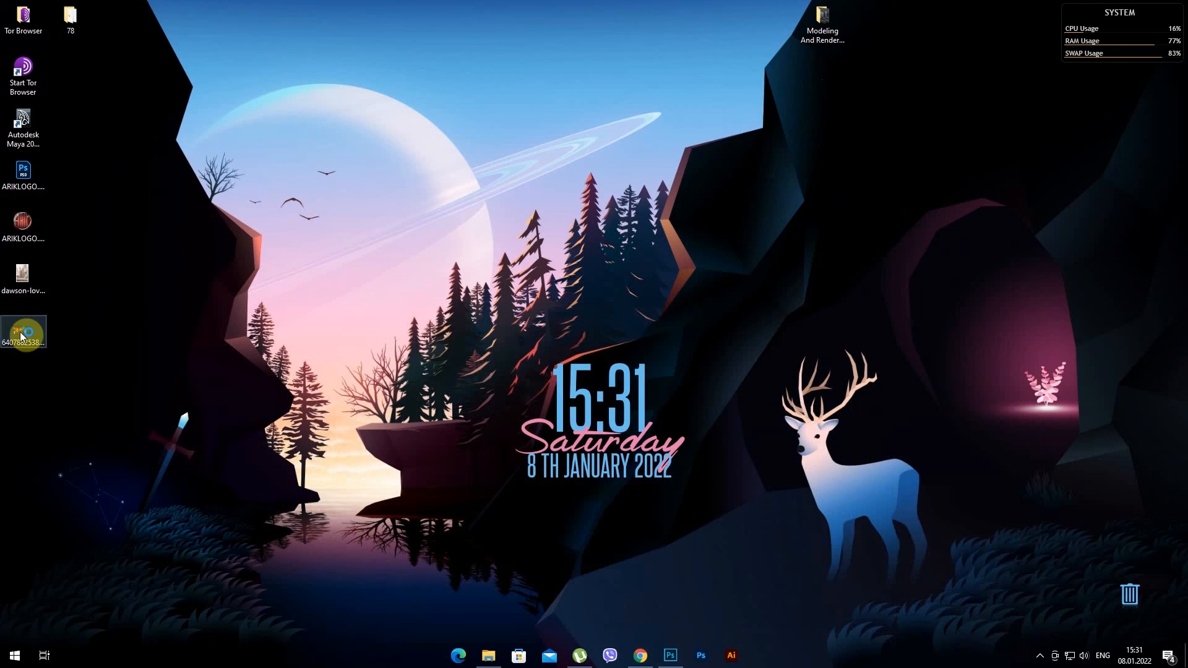